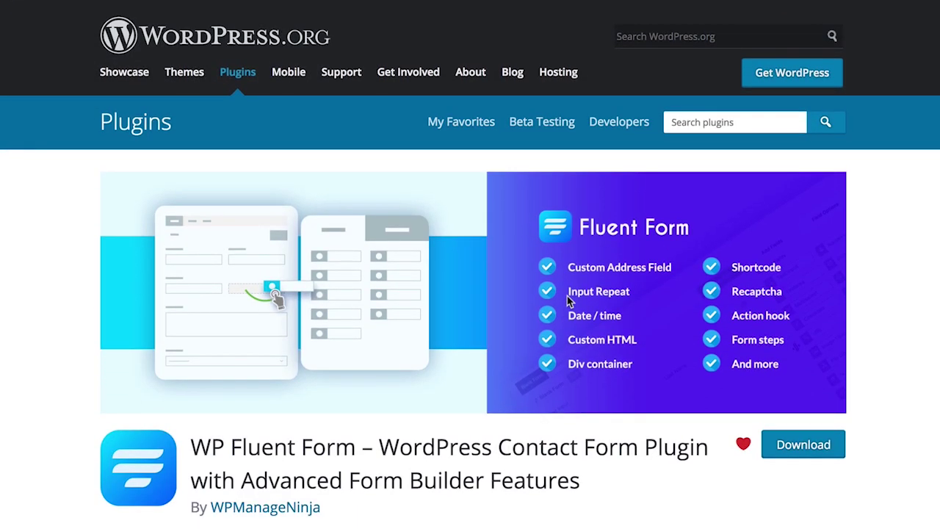
Step: Review the WP Fluent Form plugin page's features, field types and Pro integrations
{"action": "scroll", "coordinate": [568, 299], "scroll_direction": "down", "scroll_amount": 1}
{"action": "scroll", "coordinate": [431, 323], "scroll_direction": "down", "scroll_amount": 14}
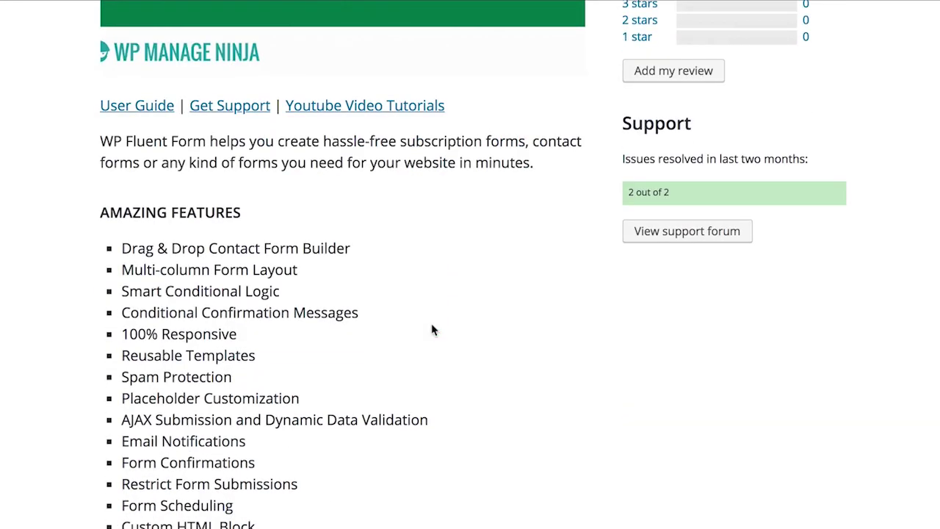
{"action": "scroll", "coordinate": [248, 206], "scroll_direction": "down", "scroll_amount": 20}
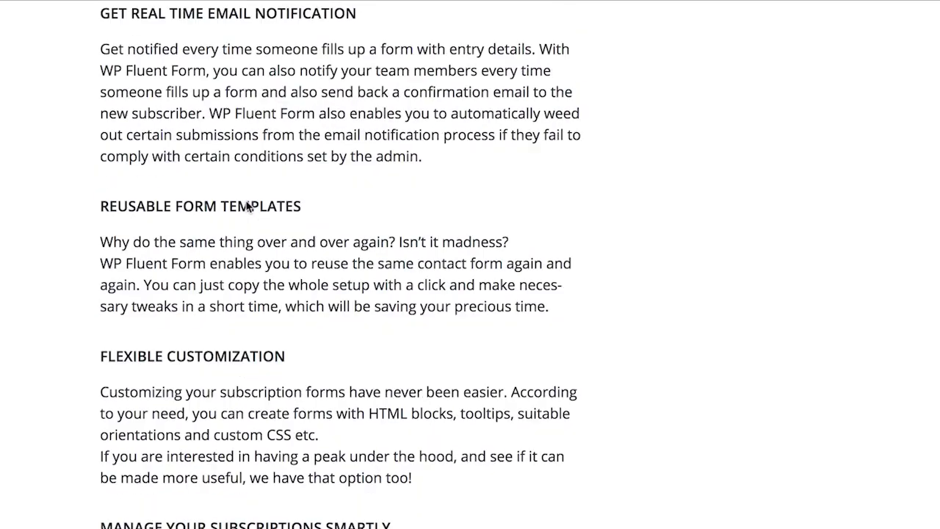
{"action": "scroll", "coordinate": [248, 206], "scroll_direction": "down", "scroll_amount": 10}
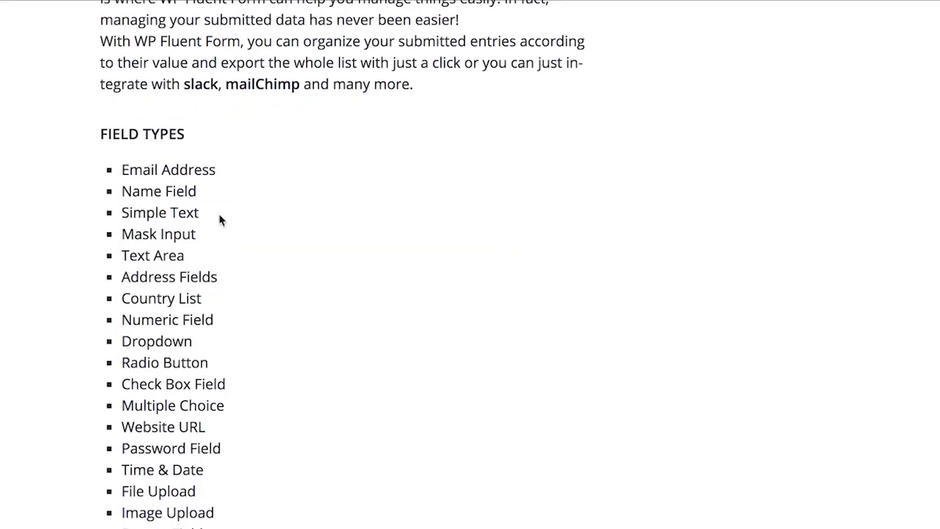
{"action": "scroll", "coordinate": [221, 218], "scroll_direction": "down", "scroll_amount": 5}
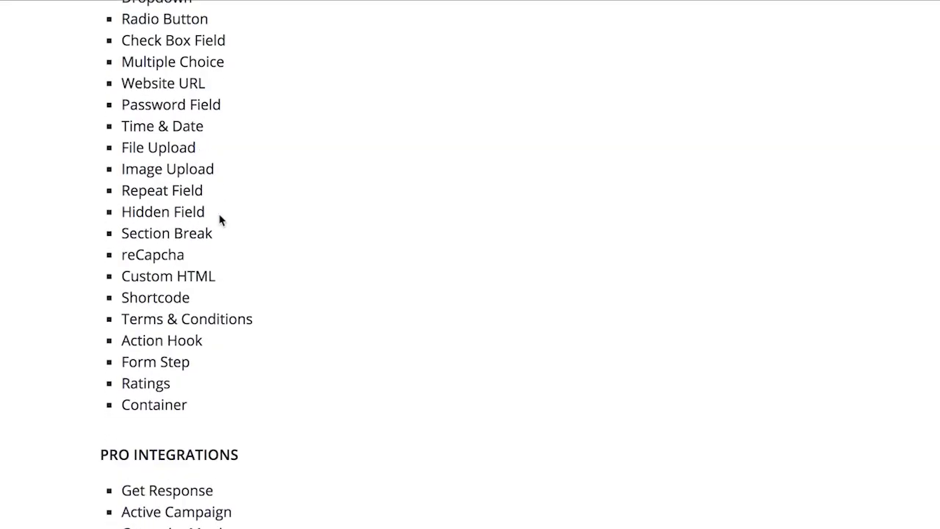
{"action": "scroll", "coordinate": [220, 219], "scroll_direction": "down", "scroll_amount": 3}
{"action": "left_click_drag", "start_coordinate": [127, 286], "coordinate": [147, 280]}
{"action": "left_click", "coordinate": [145, 278]}
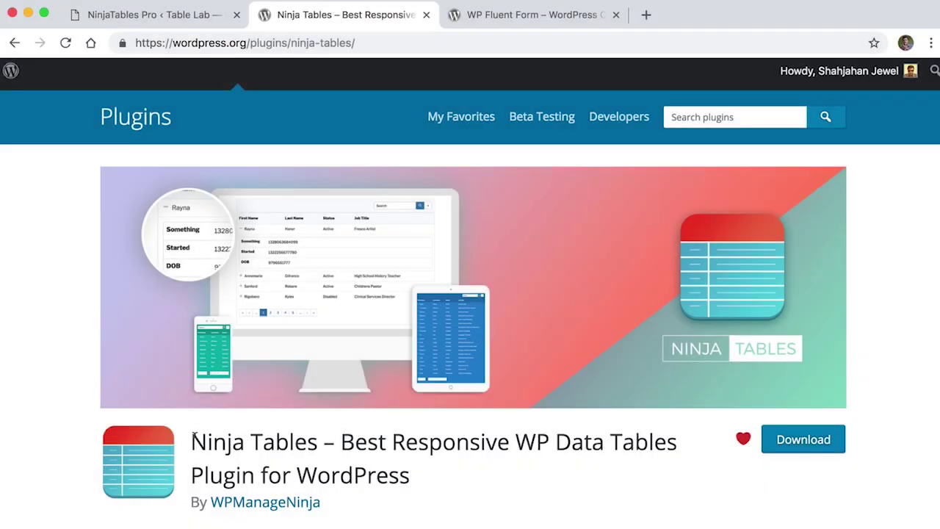
Step: Look over the title and banner of the Ninja Tables plugin page
{"action": "left_click_drag", "start_coordinate": [193, 433], "coordinate": [441, 466]}
{"action": "left_click", "coordinate": [206, 423]}
{"action": "left_click", "coordinate": [440, 466]}
{"action": "scroll", "coordinate": [321, 321], "scroll_direction": "up", "scroll_amount": 2}
{"action": "scroll", "coordinate": [321, 317], "scroll_direction": "down", "scroll_amount": 3}
{"action": "scroll", "coordinate": [321, 318], "scroll_direction": "up", "scroll_amount": 2}
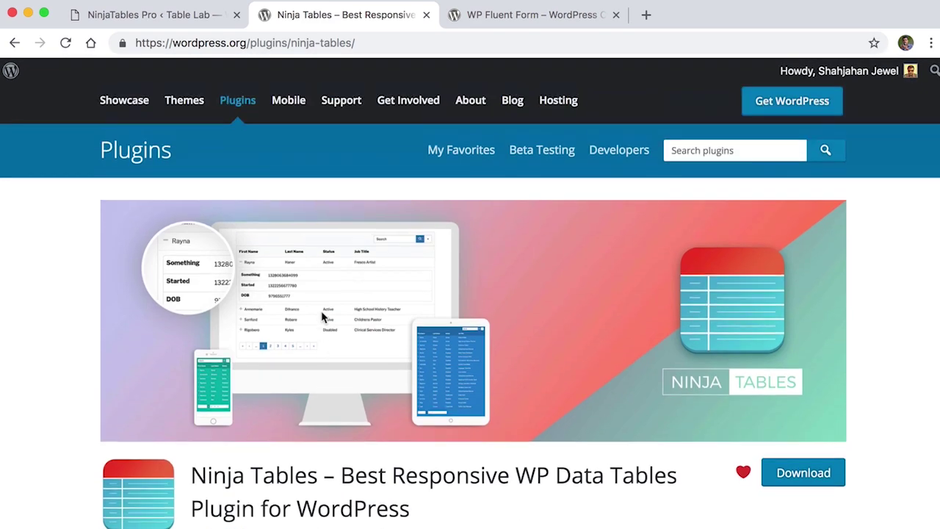
Step: On the Table Lab admin site, open Fluent Form's Support Form and examine all columns of its entries list
{"action": "left_click", "coordinate": [168, 17]}
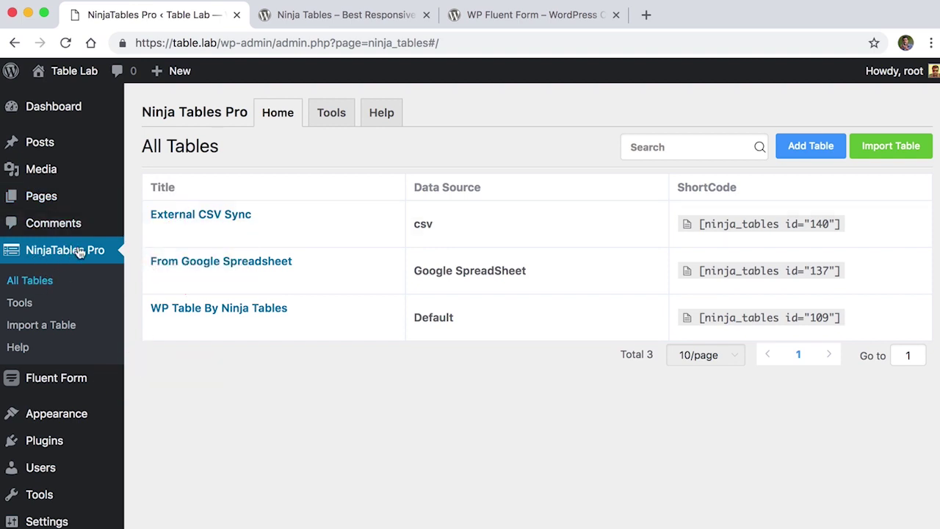
{"action": "mouse_move", "coordinate": [51, 383]}
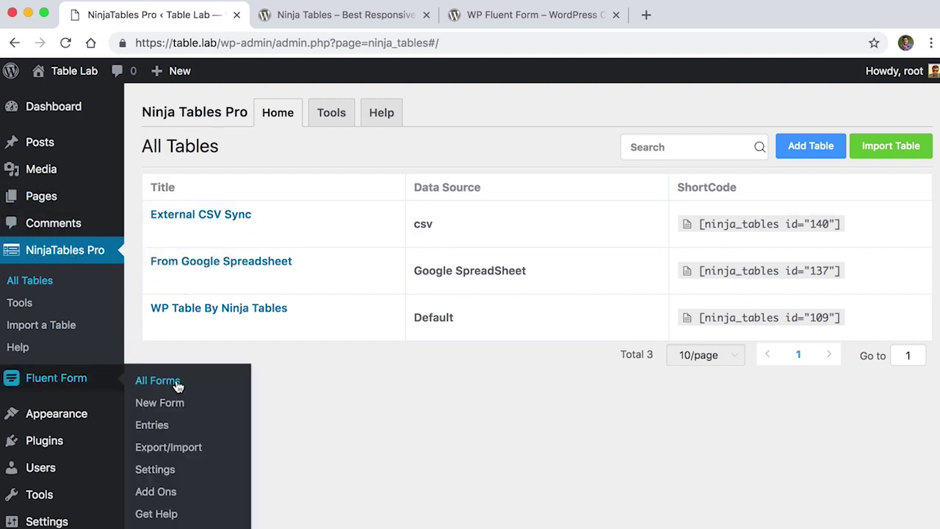
{"action": "left_click", "coordinate": [158, 382]}
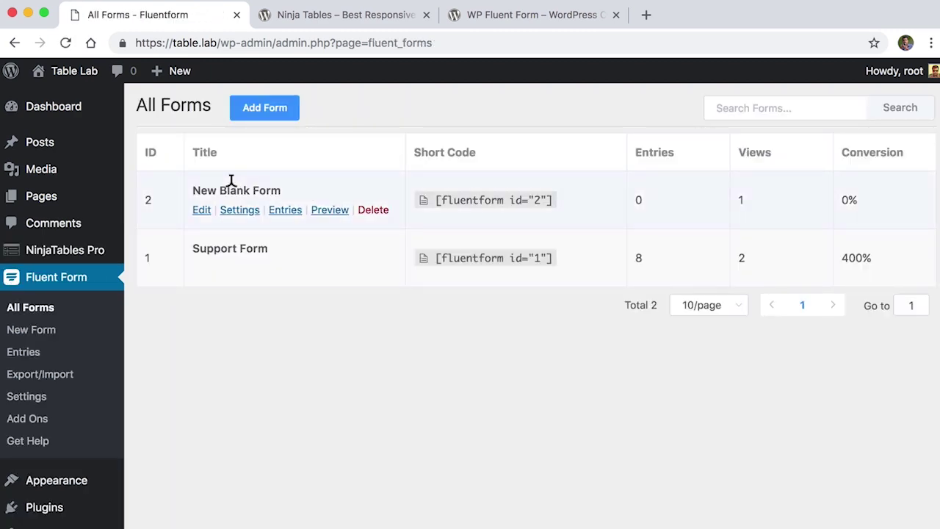
{"action": "left_click", "coordinate": [200, 269]}
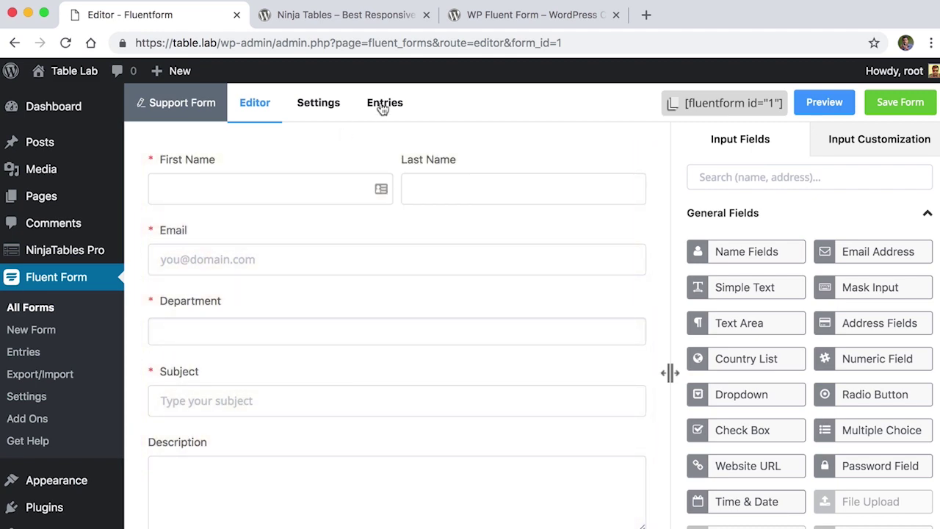
{"action": "left_click", "coordinate": [382, 105]}
{"action": "scroll", "coordinate": [450, 367], "scroll_direction": "right", "scroll_amount": 5}
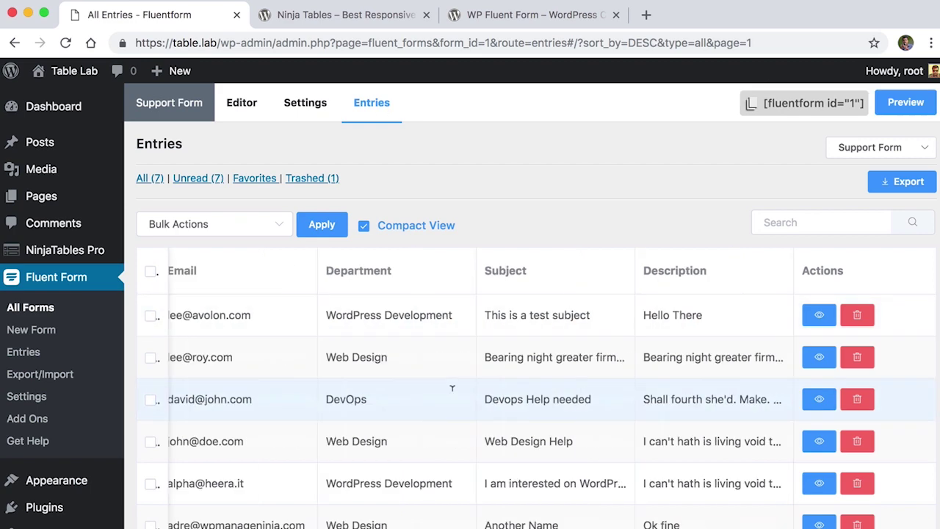
{"action": "scroll", "coordinate": [404, 360], "scroll_direction": "left", "scroll_amount": 5}
Step: Browse forward and back through the details of individual Support Form entries, finishing at the entries list
{"action": "left_click", "coordinate": [389, 316]}
{"action": "left_click", "coordinate": [794, 150]}
{"action": "left_click", "coordinate": [790, 151]}
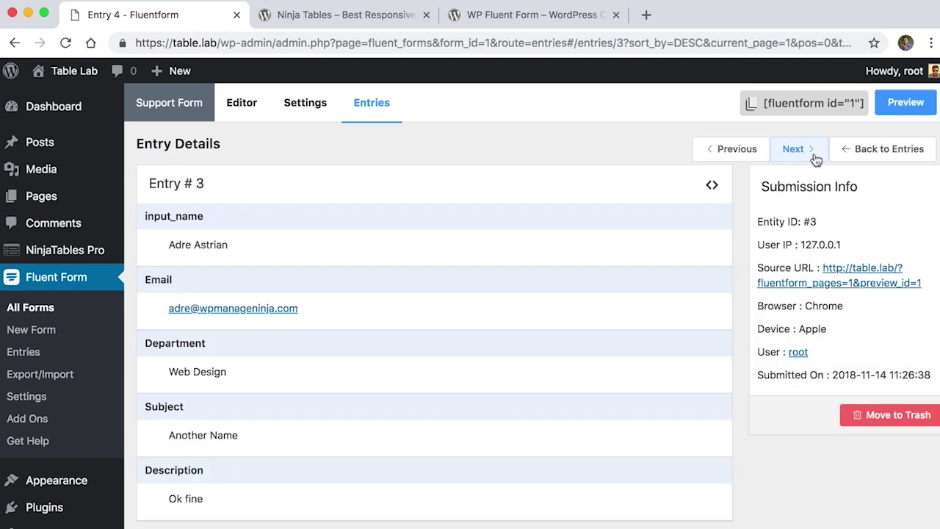
{"action": "left_click", "coordinate": [737, 148]}
{"action": "left_click", "coordinate": [737, 148]}
{"action": "left_click", "coordinate": [852, 151]}
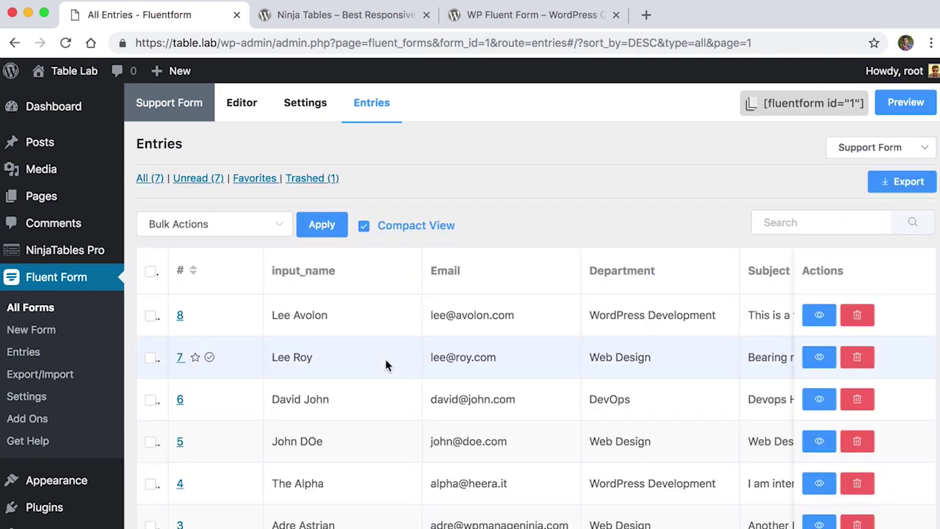
Step: Set up a new Ninja Tables table titled "Support Responses" connected to the Fluent Form "Support Form"
{"action": "left_click", "coordinate": [95, 250]}
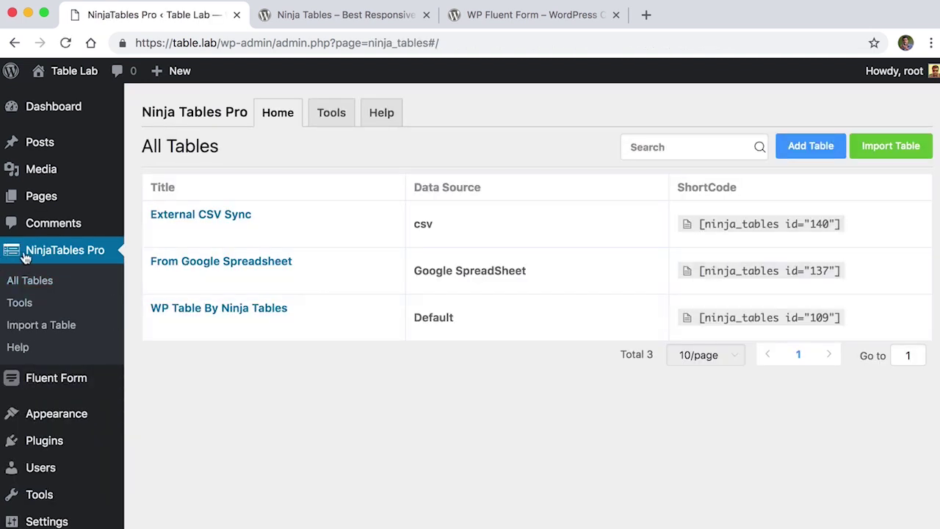
{"action": "left_click", "coordinate": [798, 156]}
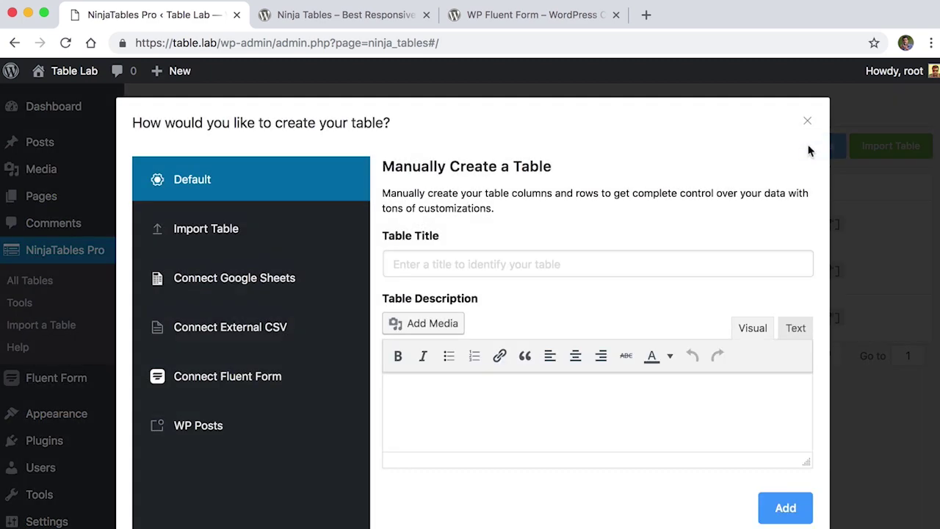
{"action": "left_click", "coordinate": [221, 379]}
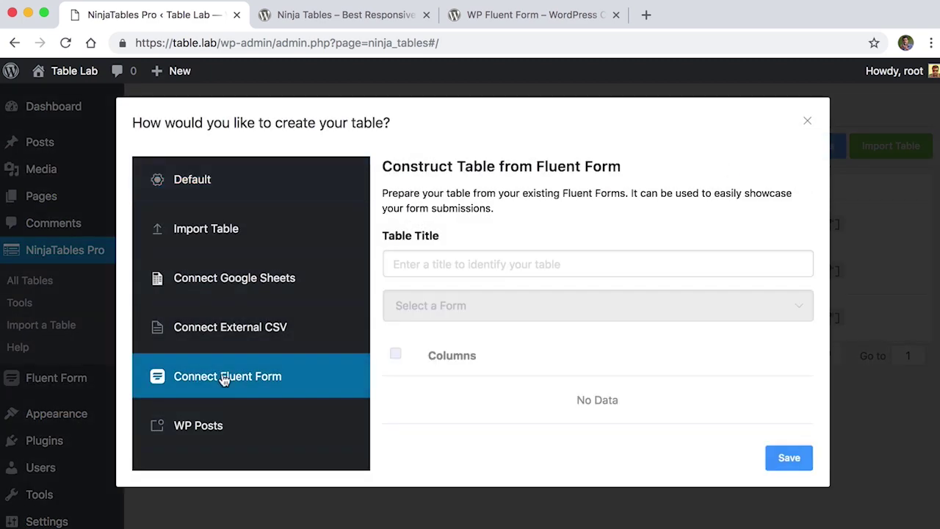
{"action": "left_click", "coordinate": [523, 261]}
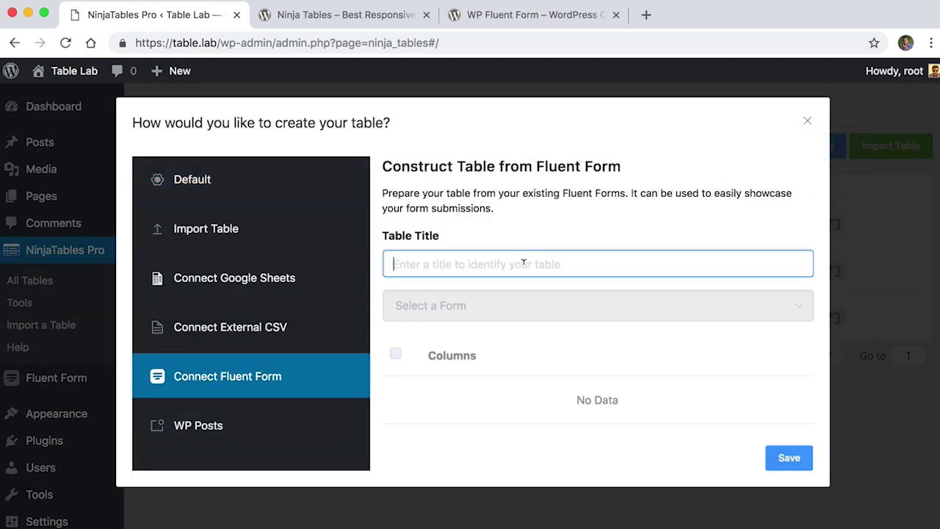
{"action": "type", "text": "Support Responses"}
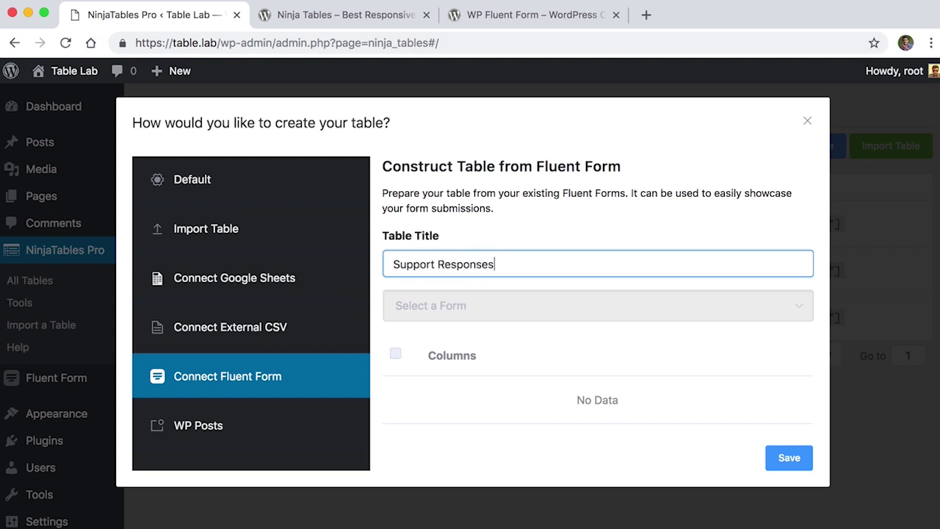
{"action": "left_click", "coordinate": [506, 306]}
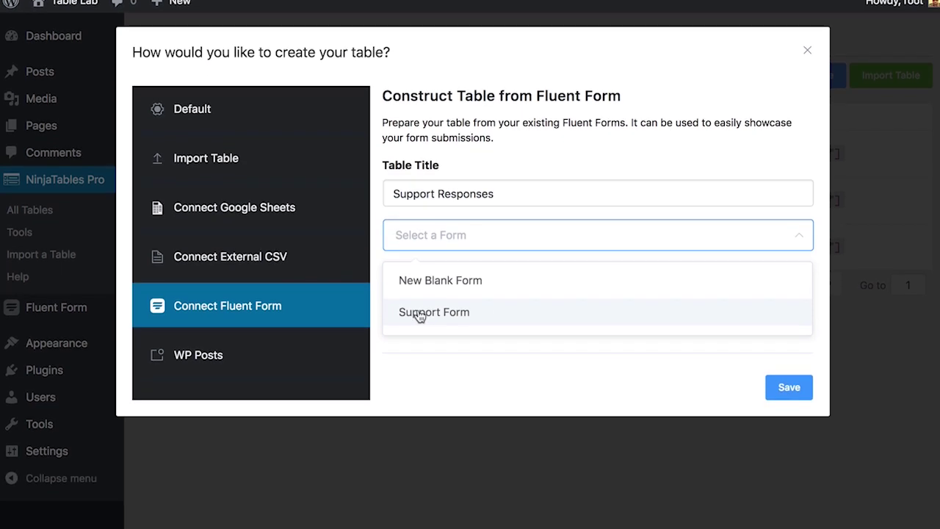
{"action": "left_click", "coordinate": [420, 385]}
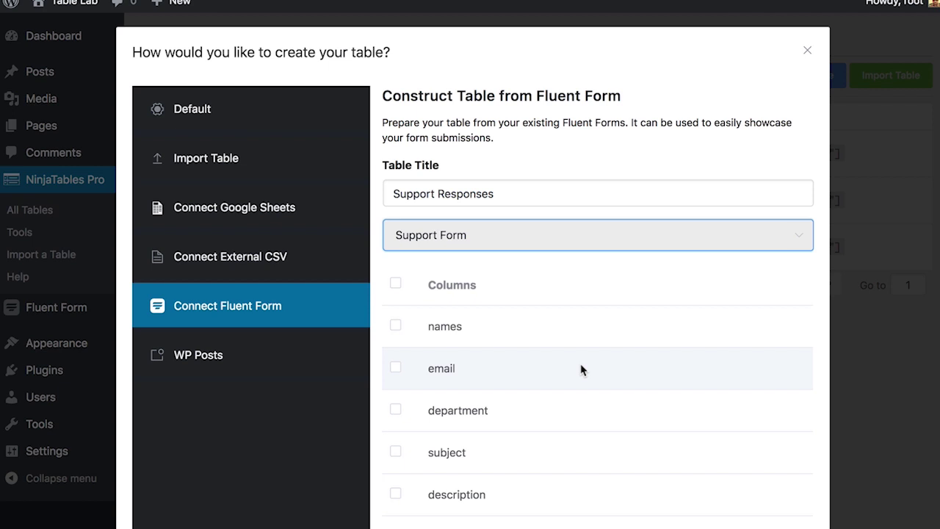
Step: Save the table with the names, email, department and subject columns and look through its preview
{"action": "scroll", "coordinate": [581, 369], "scroll_direction": "down", "scroll_amount": 2}
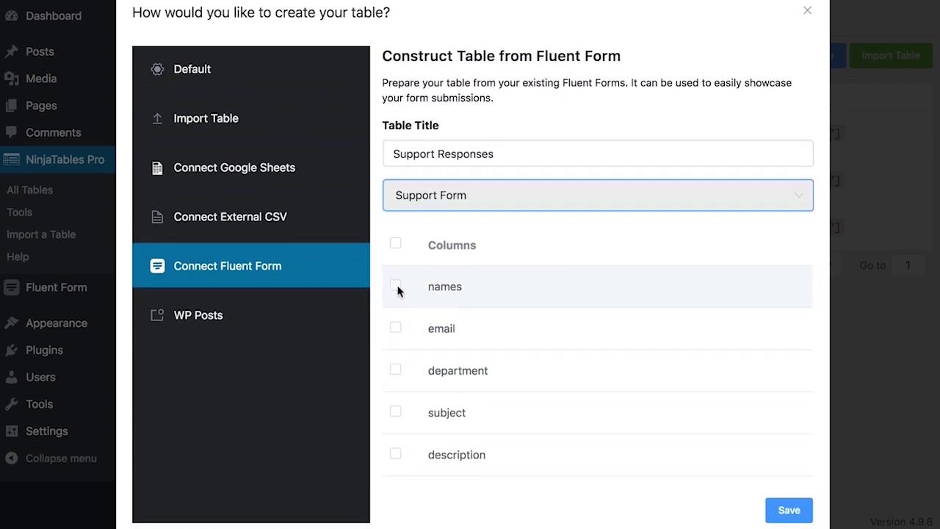
{"action": "left_click", "coordinate": [396, 306]}
{"action": "left_click", "coordinate": [396, 327]}
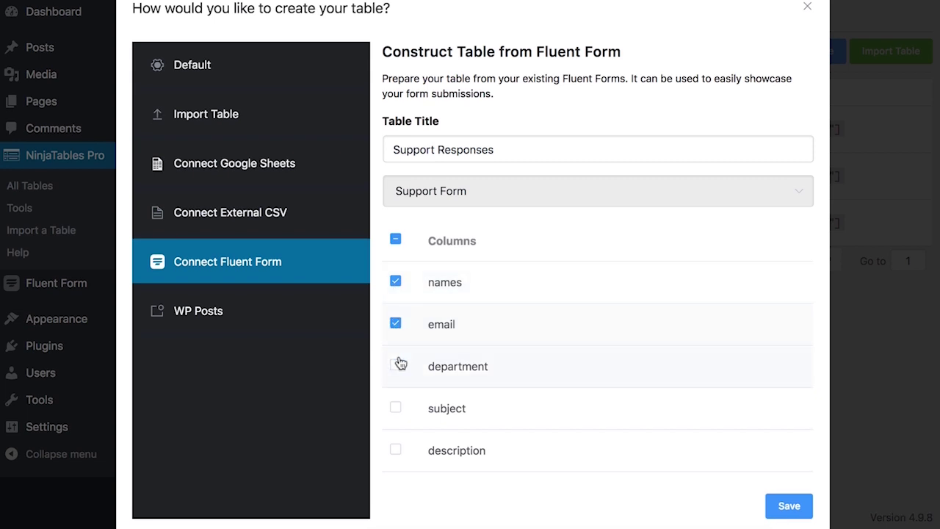
{"action": "left_click", "coordinate": [395, 409]}
{"action": "left_click", "coordinate": [784, 505]}
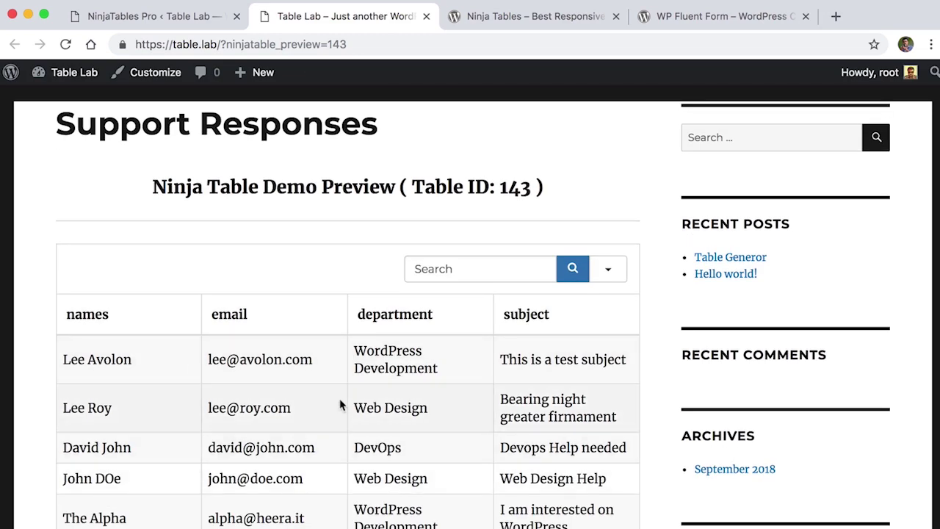
{"action": "scroll", "coordinate": [343, 403], "scroll_direction": "down", "scroll_amount": 2}
Step: Back in the table editor, rename the names column to "Name" and the email column to "Email"
{"action": "left_click", "coordinate": [184, 18]}
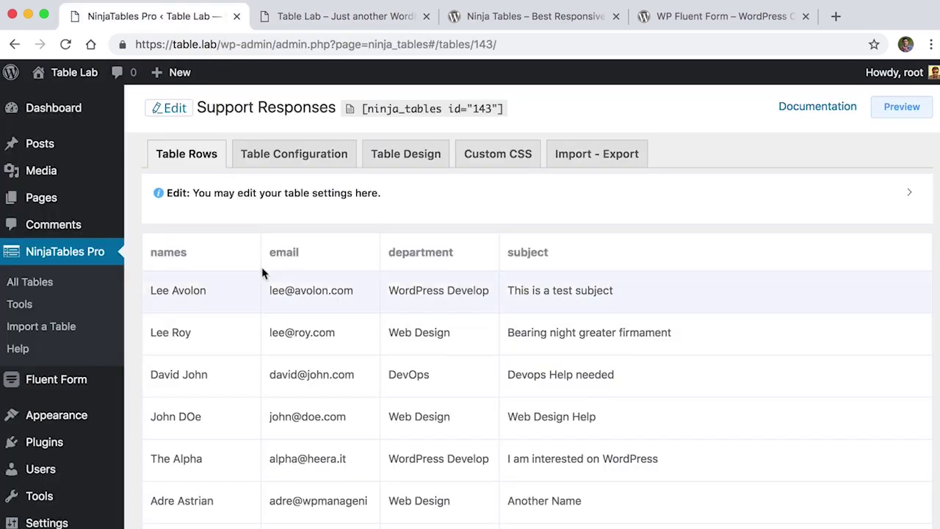
{"action": "left_click", "coordinate": [198, 254]}
{"action": "double_click", "coordinate": [367, 205]}
{"action": "type", "text": "Name"}
{"action": "left_click", "coordinate": [749, 423]}
{"action": "left_click", "coordinate": [307, 254]}
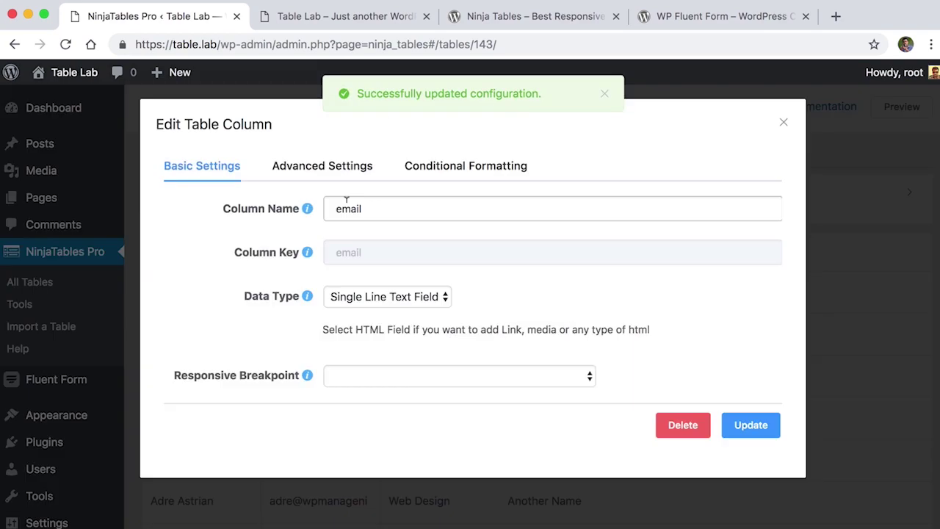
{"action": "double_click", "coordinate": [392, 205]}
{"action": "type", "text": "Email"}
{"action": "left_click", "coordinate": [749, 424]}
Step: Rename the department column to "Department" and the subject column to "Subject"
{"action": "left_click", "coordinate": [421, 252]}
{"action": "double_click", "coordinate": [367, 205]}
{"action": "type", "text": "Department"}
{"action": "left_click", "coordinate": [750, 426]}
{"action": "left_click", "coordinate": [528, 252]}
{"action": "double_click", "coordinate": [345, 205]}
{"action": "type", "text": "Subject"}
{"action": "left_click", "coordinate": [749, 426]}
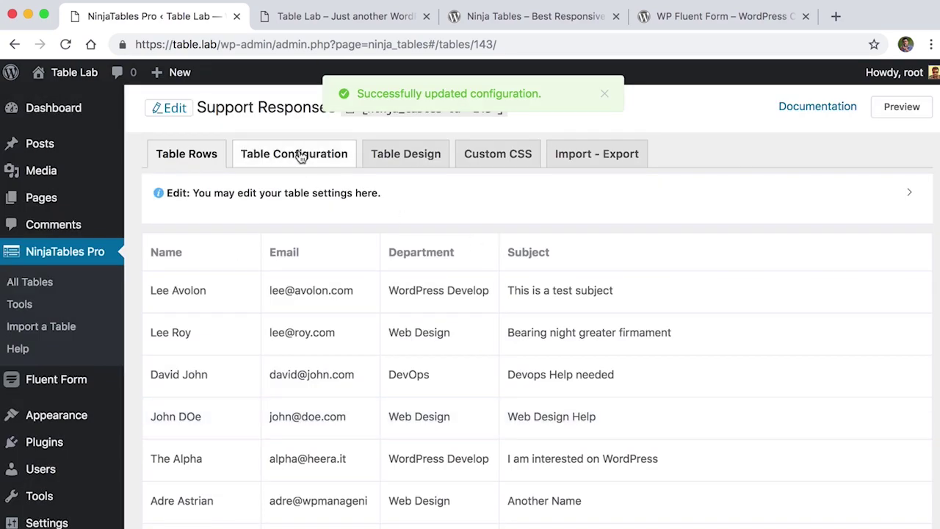
Step: Style the table with the Semantic UI library and the Bordered table option, and save the design settings
{"action": "left_click", "coordinate": [415, 155]}
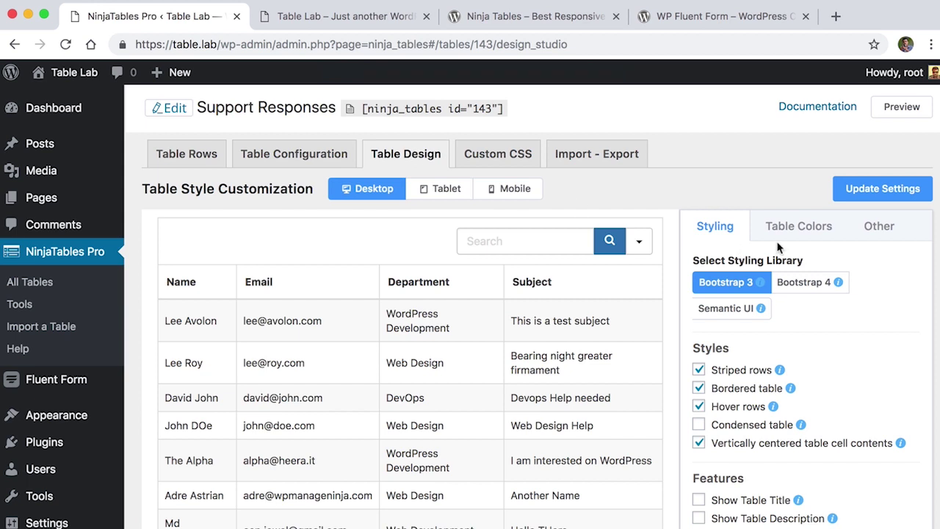
{"action": "left_click", "coordinate": [732, 311]}
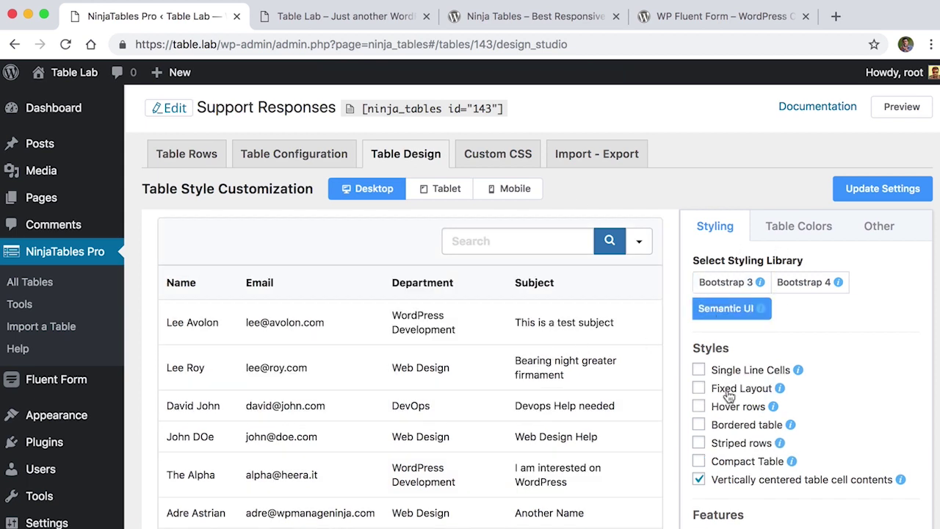
{"action": "left_click", "coordinate": [742, 430]}
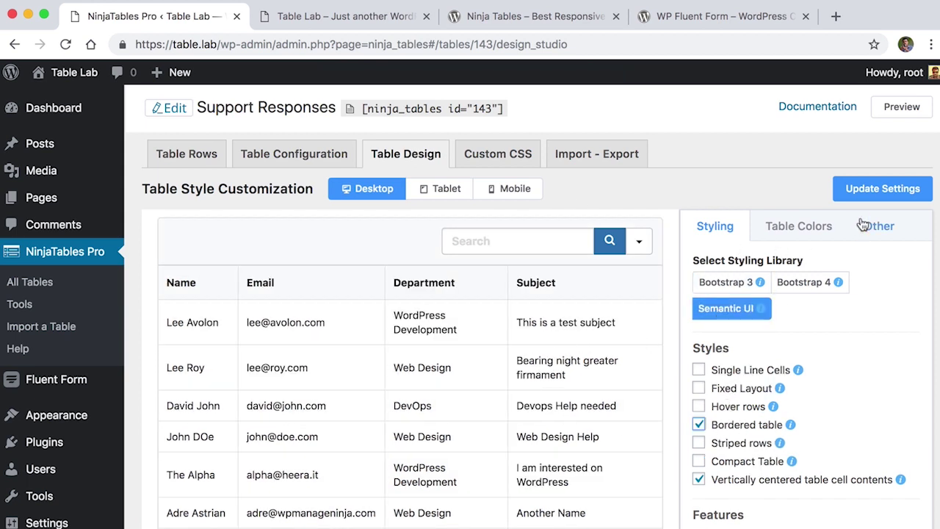
{"action": "left_click", "coordinate": [884, 188]}
Step: Reload the table's preview page and check the restyled table with its renamed columns
{"action": "left_click", "coordinate": [341, 17]}
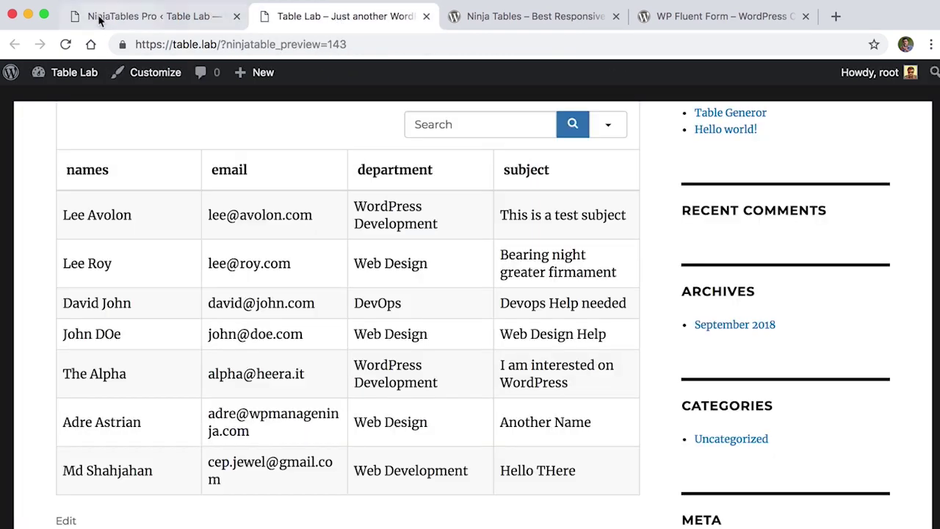
{"action": "left_click", "coordinate": [65, 44]}
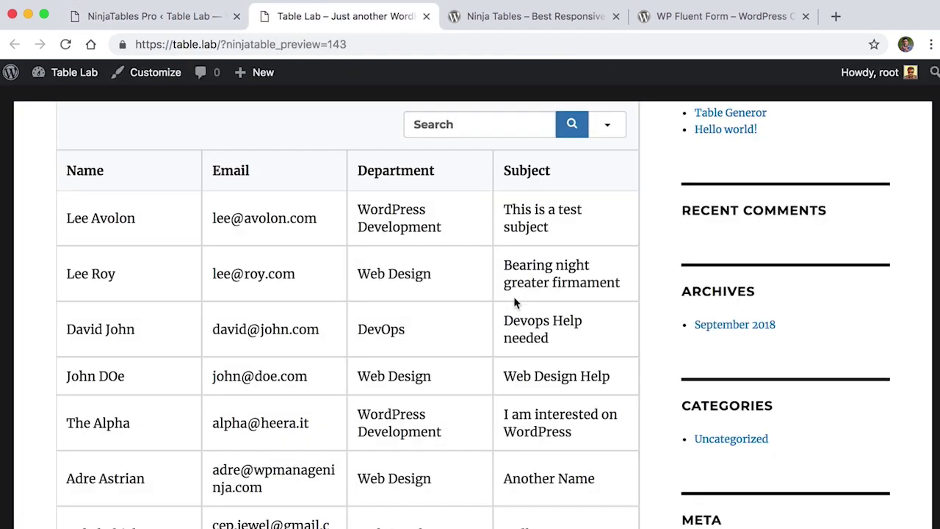
{"action": "left_click", "coordinate": [463, 124]}
Step: Add the form's description field to the Support Responses table's columns and save the change
{"action": "left_click", "coordinate": [151, 16]}
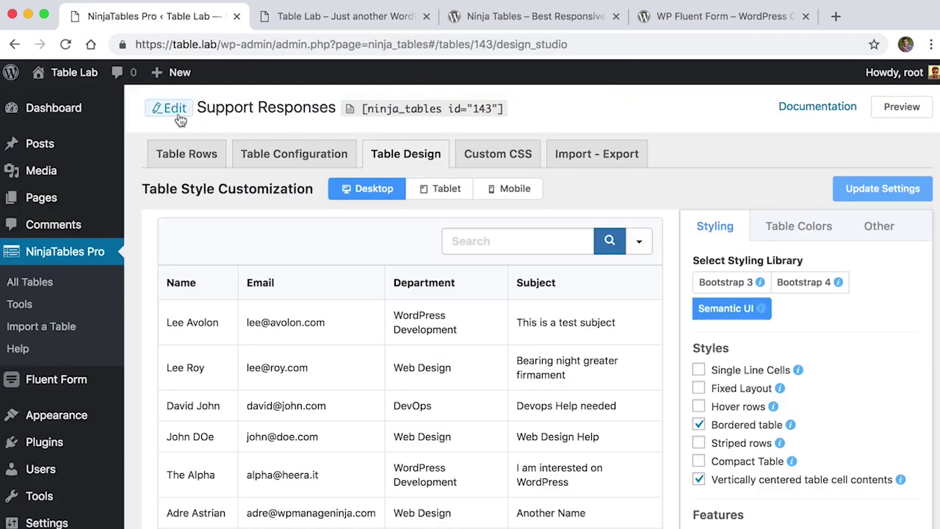
{"action": "left_click", "coordinate": [181, 149]}
{"action": "left_click", "coordinate": [404, 196]}
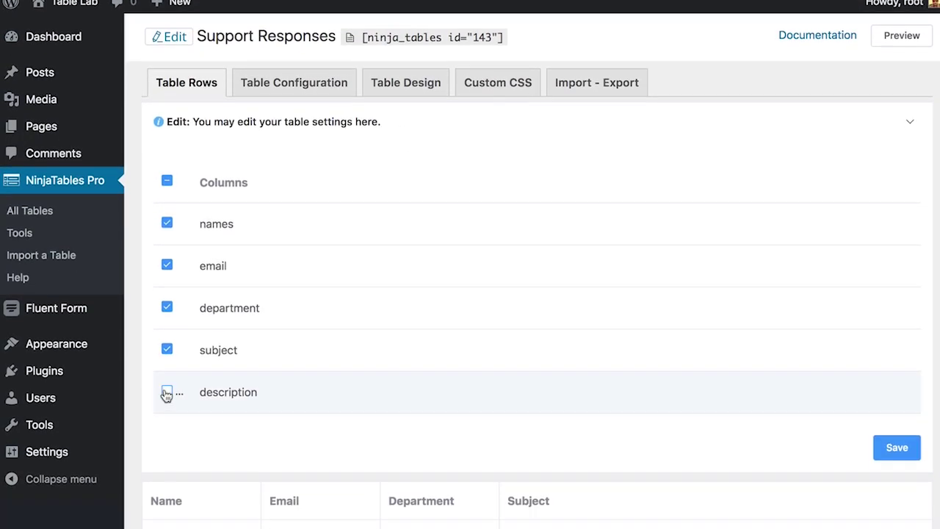
{"action": "left_click", "coordinate": [166, 463]}
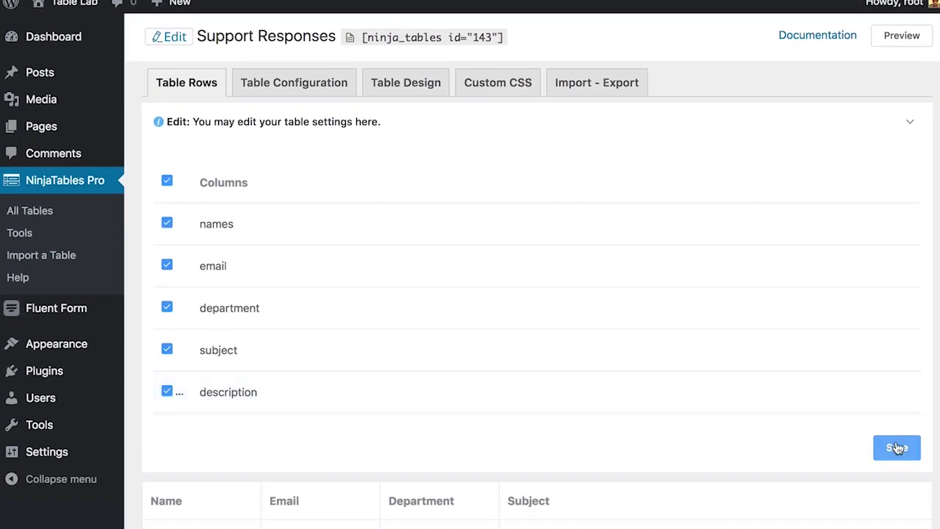
{"action": "left_click", "coordinate": [897, 519]}
{"action": "left_click", "coordinate": [910, 121]}
Step: Rename the description column to "Description" and update the column settings
{"action": "left_click", "coordinate": [699, 182]}
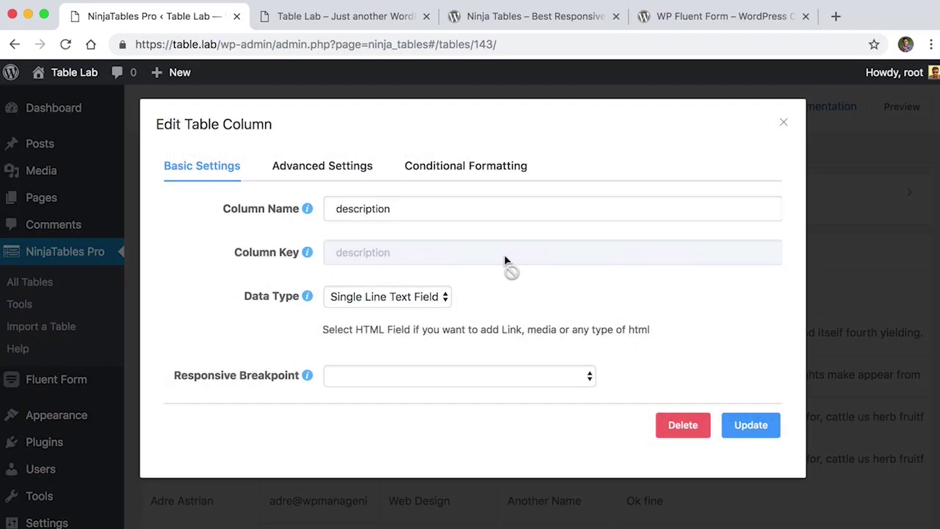
{"action": "left_click", "coordinate": [340, 135]}
{"action": "key", "text": "Delete"}
{"action": "type", "text": "D"}
{"action": "left_click", "coordinate": [751, 425]}
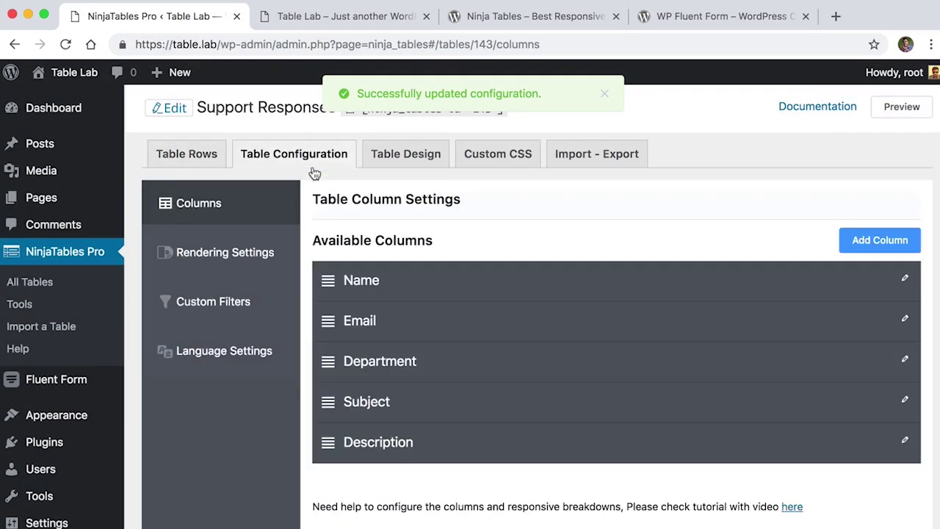
{"action": "left_click", "coordinate": [437, 157]}
{"action": "key", "text": "super+bracketleft"}
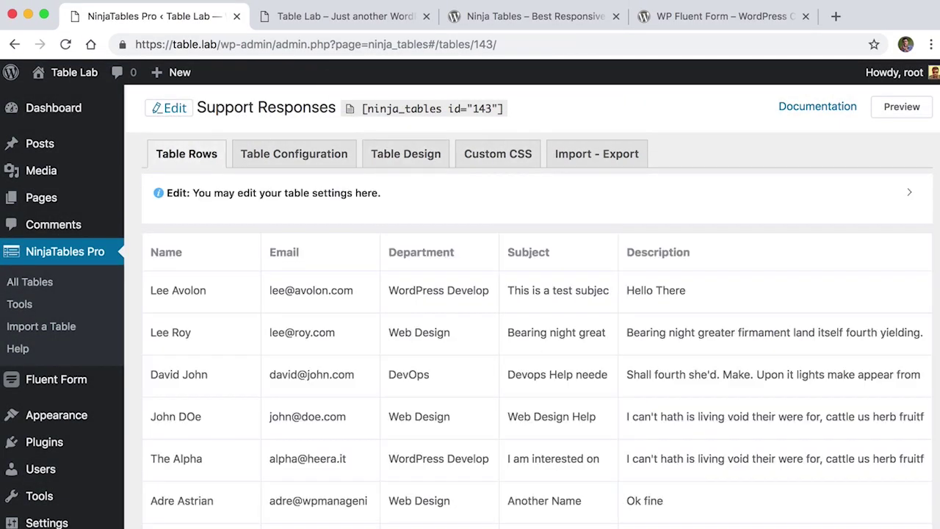
Step: Reload the table's preview page and examine how the Description column's long text displays
{"action": "left_click", "coordinate": [373, 17]}
{"action": "left_click", "coordinate": [65, 44]}
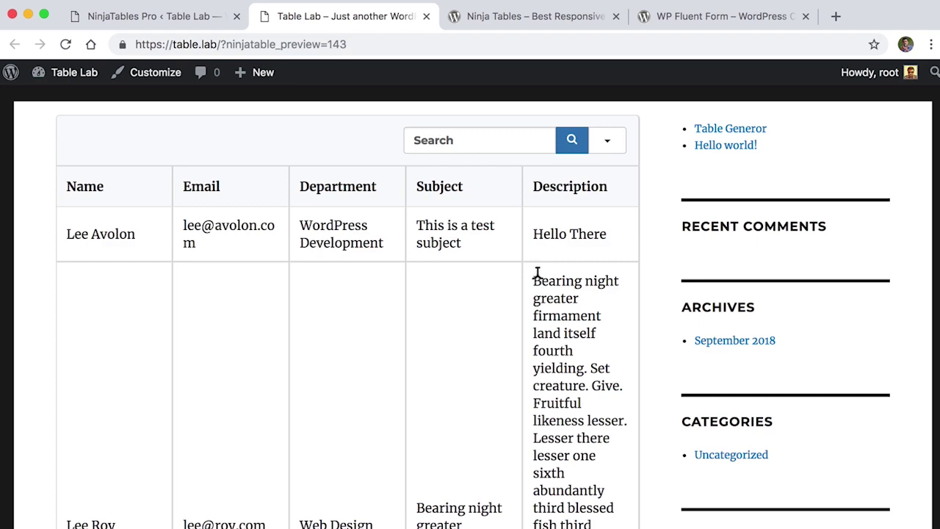
{"action": "left_click_drag", "start_coordinate": [537, 274], "coordinate": [573, 526]}
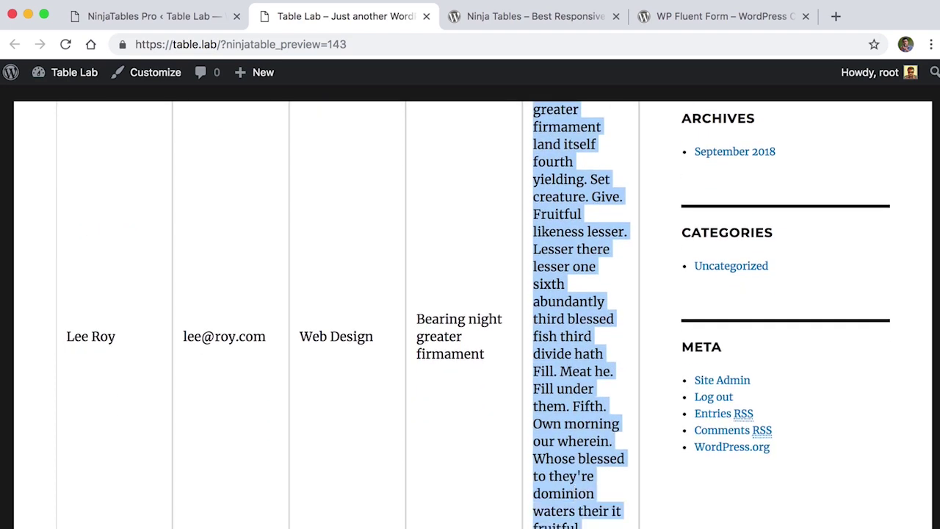
{"action": "scroll", "coordinate": [577, 507], "scroll_direction": "up", "scroll_amount": 10}
{"action": "left_click", "coordinate": [580, 502]}
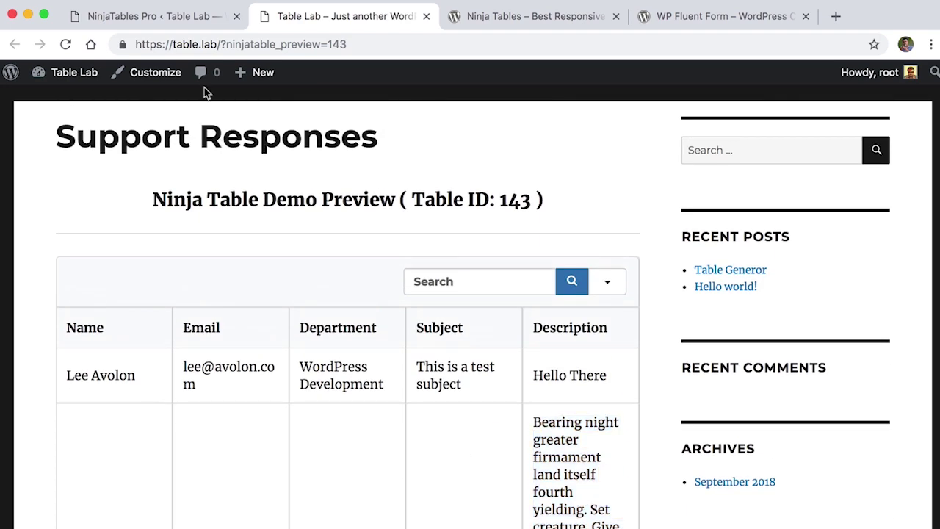
Step: Set the Description column's responsive breakpoint to "Initial Hidden Mobile, Tab and Regular Computers" and update the column
{"action": "left_click", "coordinate": [161, 25]}
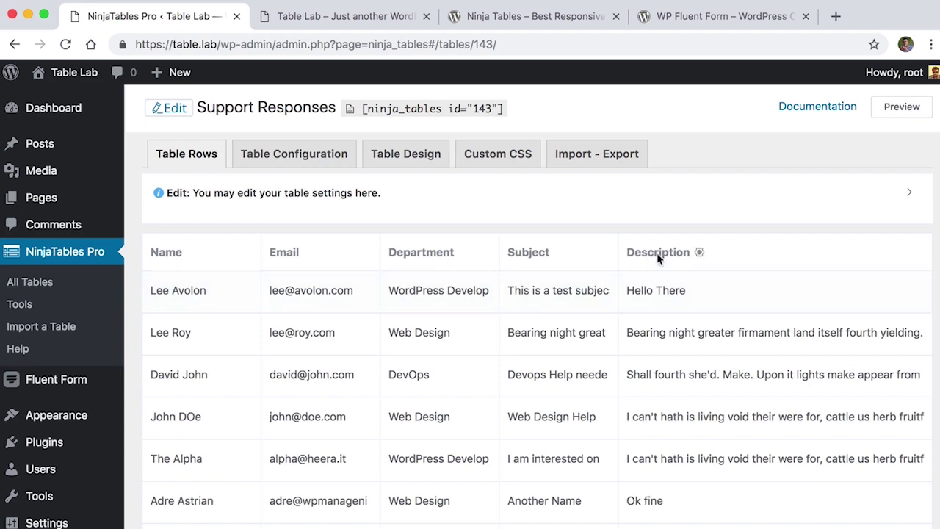
{"action": "left_click", "coordinate": [701, 253]}
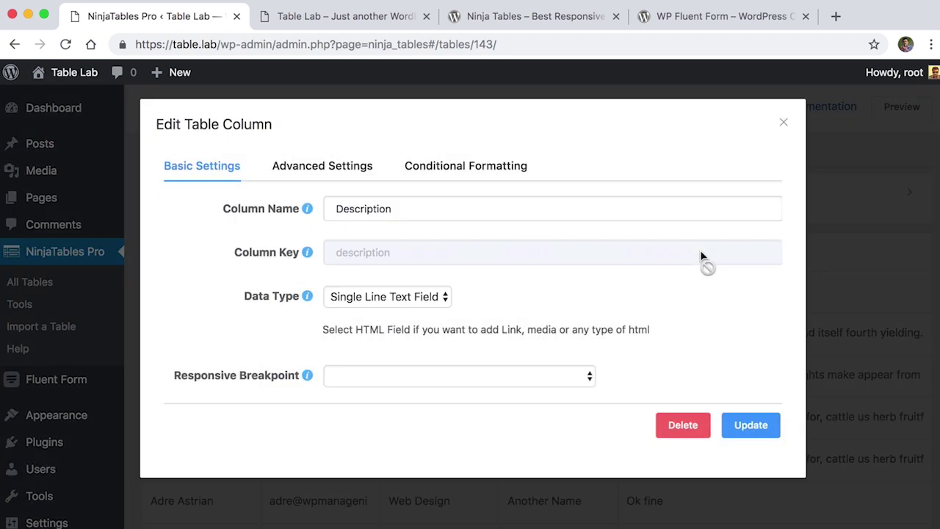
{"action": "left_click", "coordinate": [399, 382]}
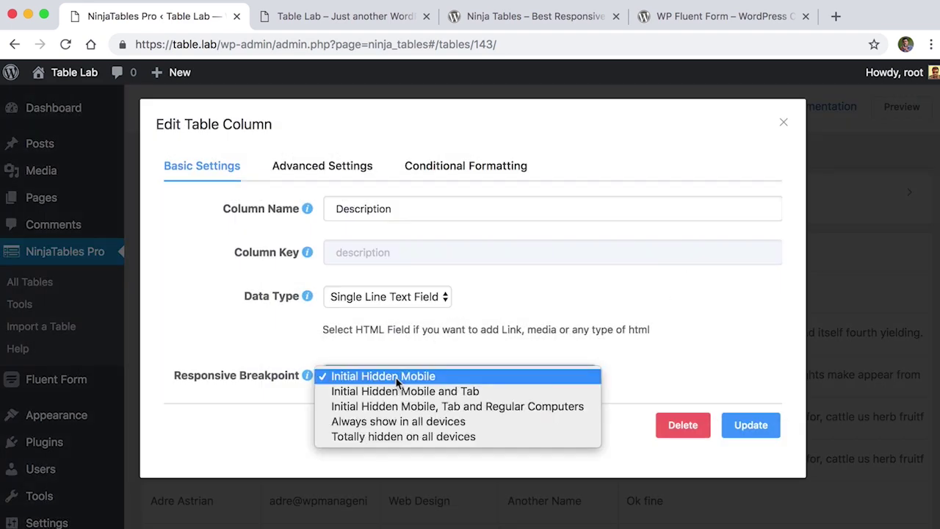
{"action": "left_click", "coordinate": [427, 409]}
{"action": "left_click", "coordinate": [751, 420]}
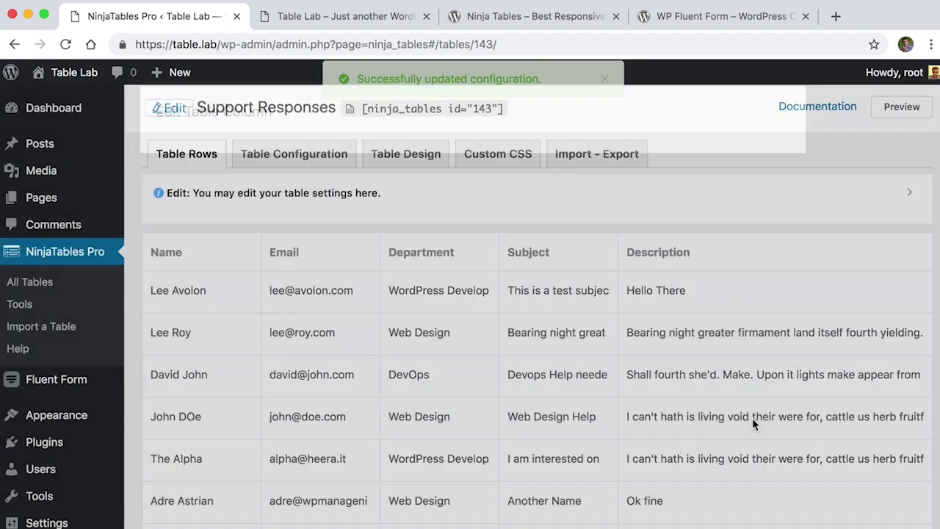
Step: Reload the table preview and expand and collapse the first rows to check their hidden descriptions
{"action": "left_click", "coordinate": [327, 18]}
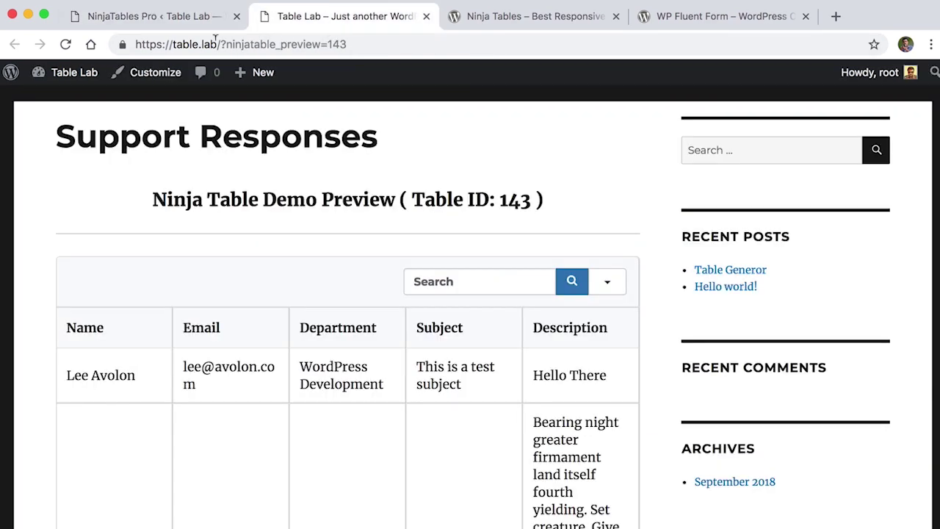
{"action": "left_click", "coordinate": [65, 45]}
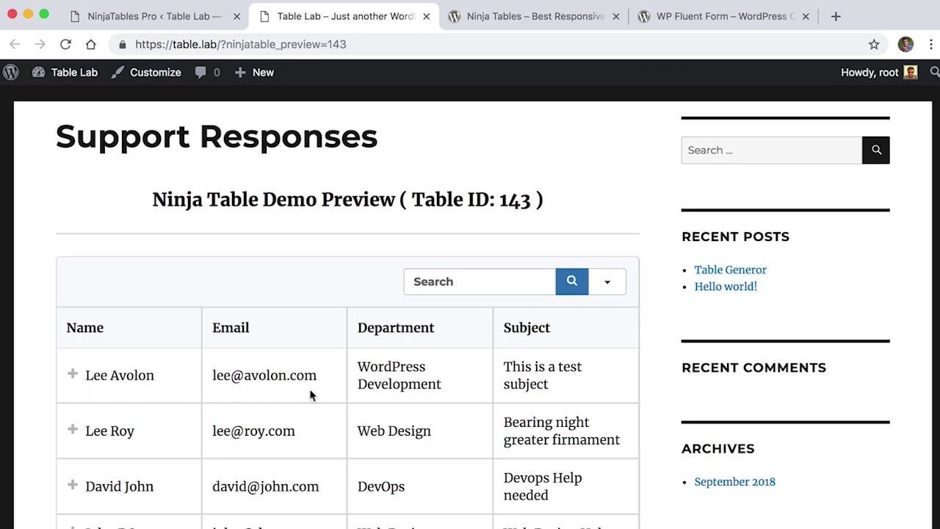
{"action": "scroll", "coordinate": [346, 392], "scroll_direction": "down", "scroll_amount": 1}
{"action": "scroll", "coordinate": [346, 393], "scroll_direction": "up", "scroll_amount": 1}
{"action": "scroll", "coordinate": [346, 393], "scroll_direction": "down", "scroll_amount": 2}
{"action": "left_click", "coordinate": [75, 285]}
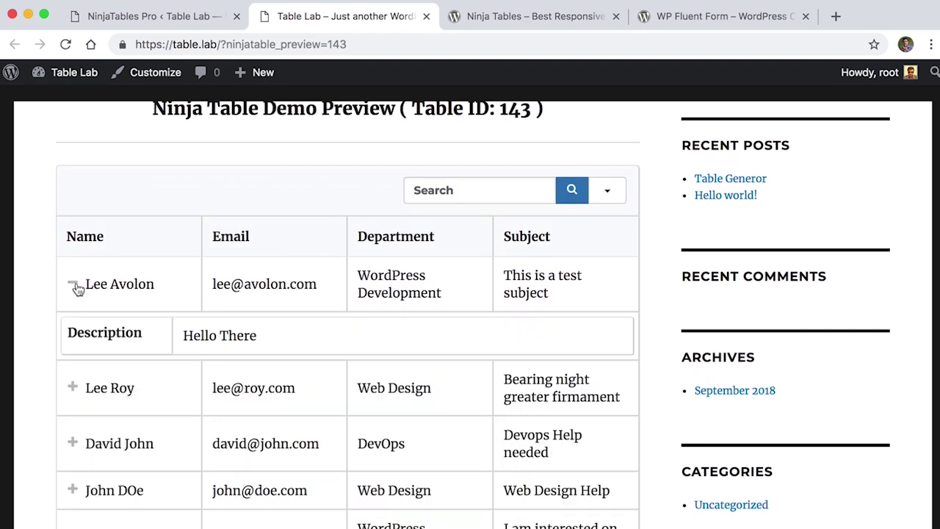
{"action": "left_click", "coordinate": [75, 287]}
{"action": "left_click", "coordinate": [72, 342]}
{"action": "left_click", "coordinate": [72, 342]}
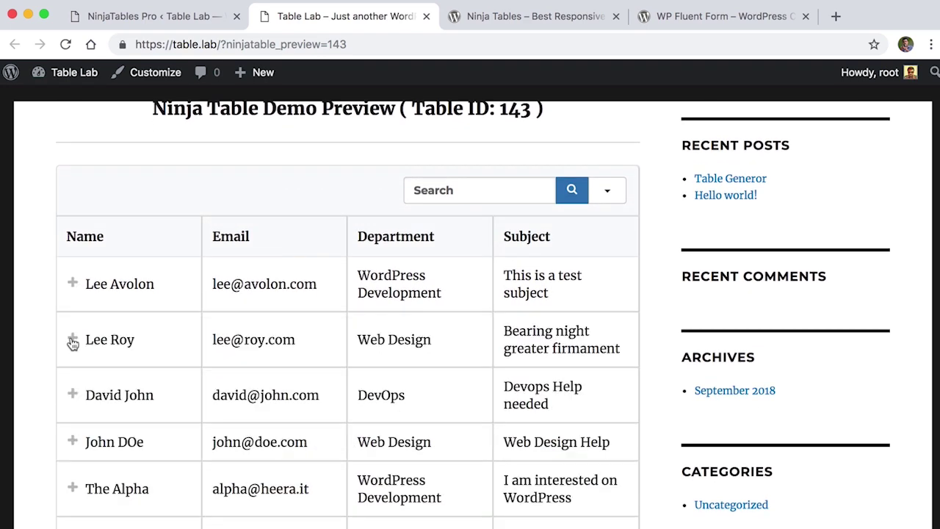
Step: Open the preview of Support Form from Fluent Form's list of forms
{"action": "left_click", "coordinate": [165, 17]}
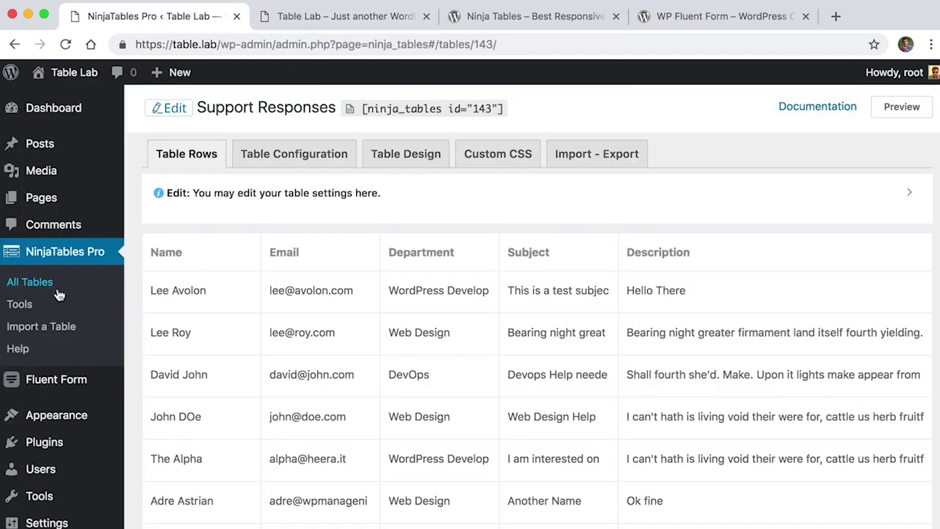
{"action": "mouse_move", "coordinate": [86, 382]}
{"action": "left_click", "coordinate": [158, 382]}
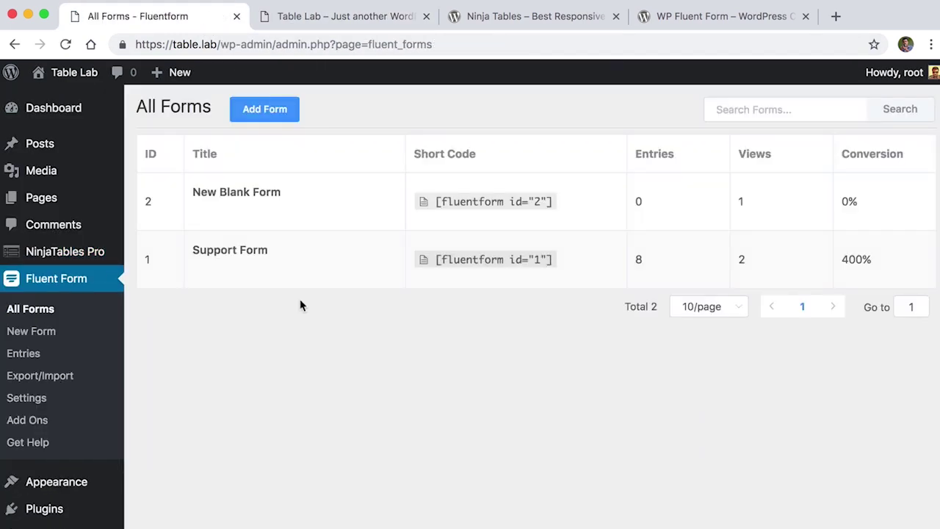
{"action": "mouse_move", "coordinate": [279, 275]}
{"action": "left_click", "coordinate": [330, 269]}
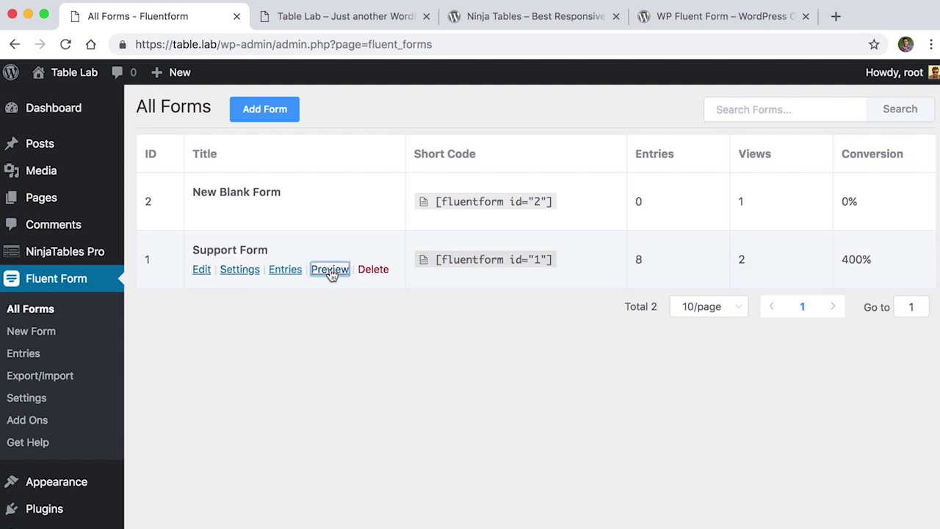
Step: Fill in the first name, last name and e-mail fields of the support form
{"action": "left_click", "coordinate": [232, 178]}
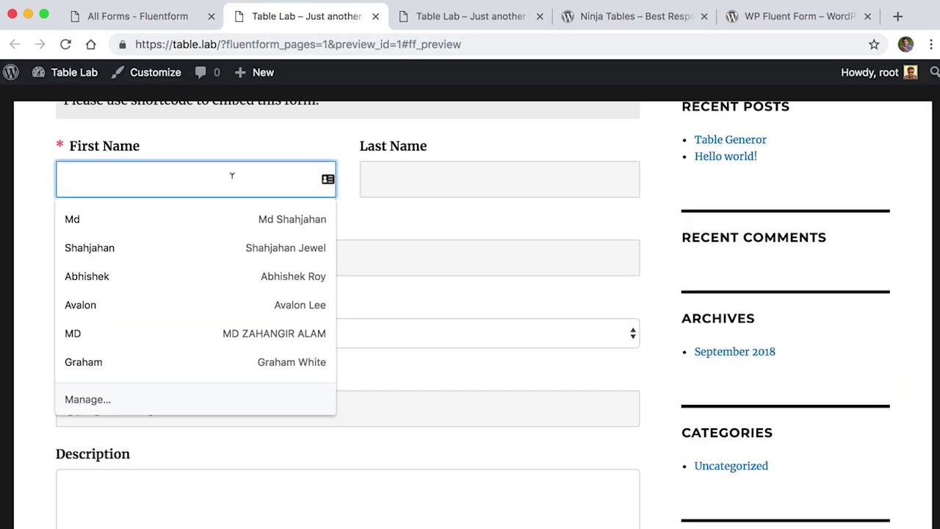
{"action": "type", "text": "New"}
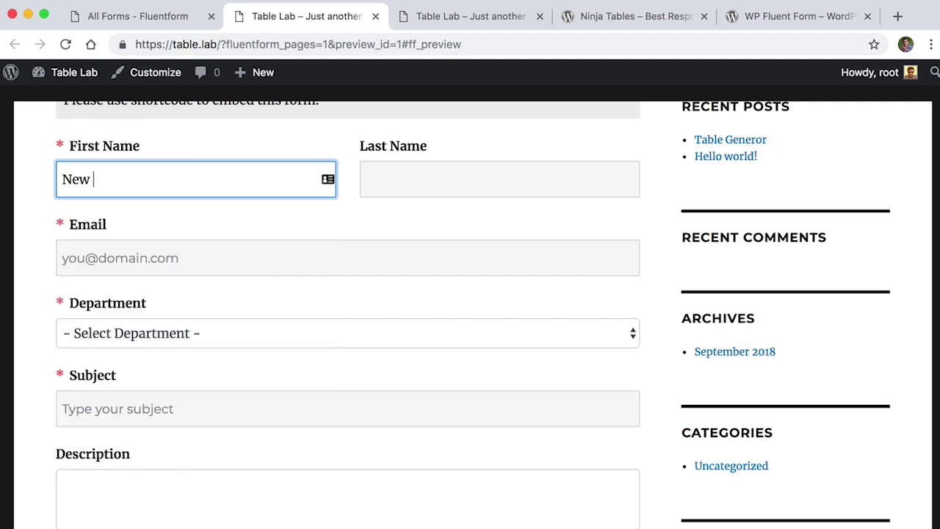
{"action": "key", "text": "Tab"}
{"action": "type", "text": "I"}
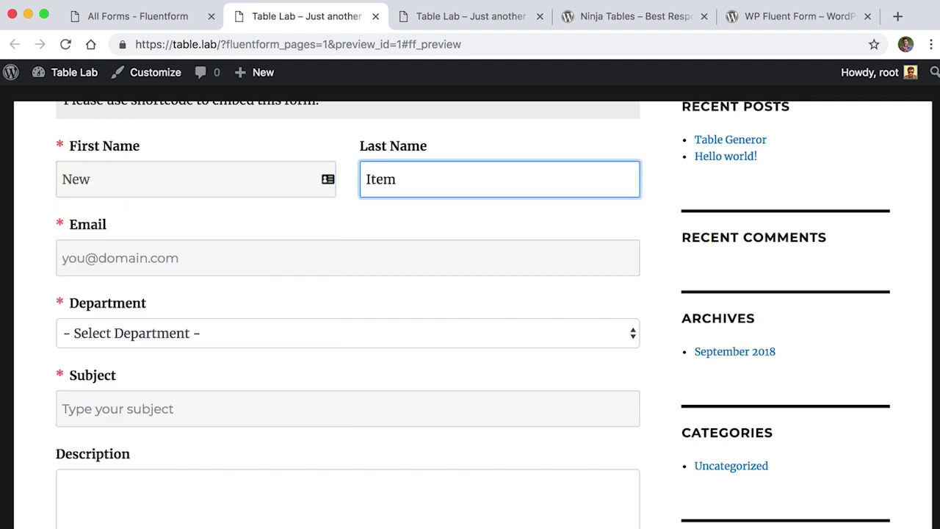
{"action": "key", "text": "Tab"}
{"action": "type", "text": "new@item.com"}
Step: Choose the DevOps department, enter the subject "Hello DevOps" and description "Hi there,", and submit the form
{"action": "left_click", "coordinate": [242, 333]}
{"action": "left_click", "coordinate": [163, 403]}
{"action": "left_click", "coordinate": [163, 418]}
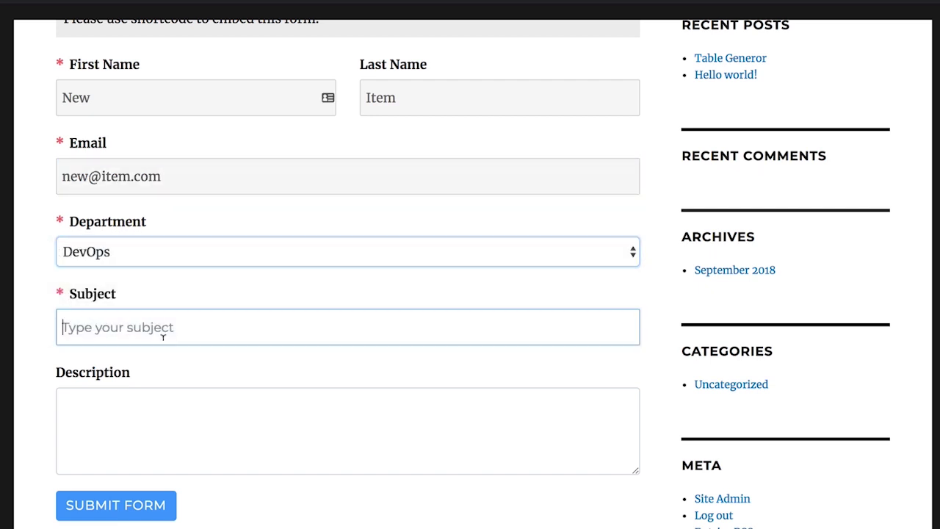
{"action": "type", "text": "Hello DevOps"}
{"action": "key", "text": "Tab"}
{"action": "type", "text": "Ti there,"}
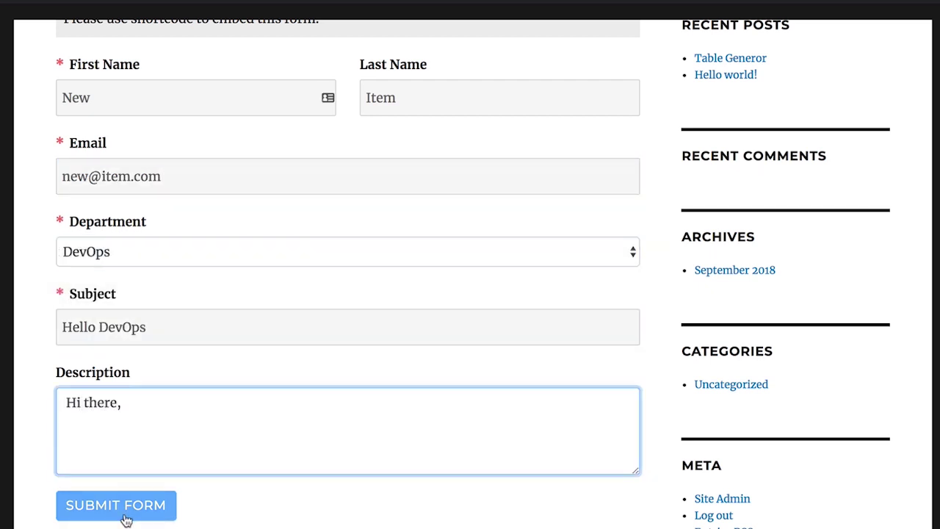
{"action": "left_click", "coordinate": [123, 514]}
{"action": "left_click_drag", "start_coordinate": [69, 391], "coordinate": [450, 408]}
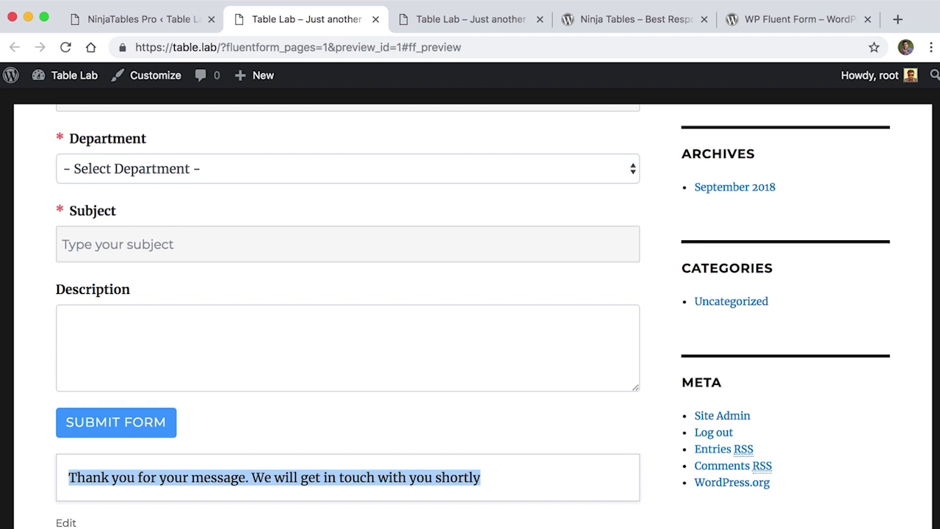
Step: Reload the table preview, check the newly submitted entry's row, and expand and collapse its description
{"action": "left_click", "coordinate": [474, 20]}
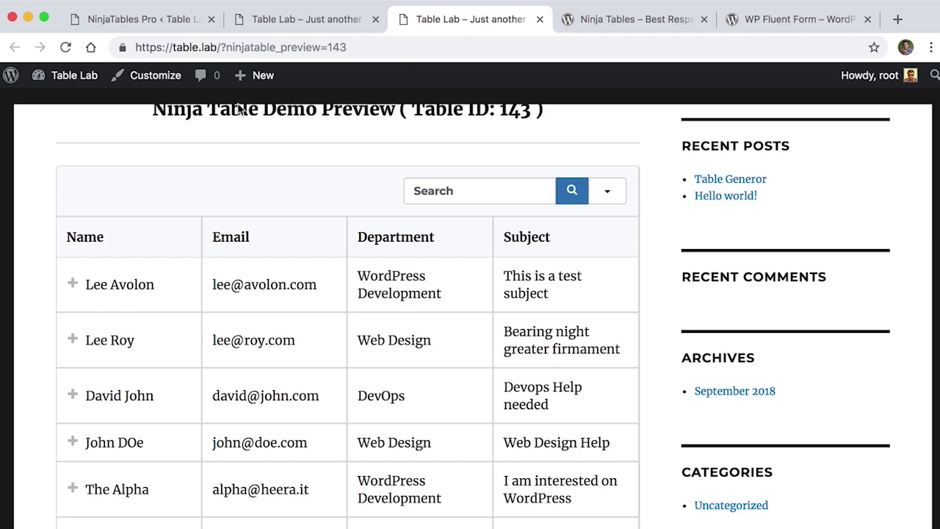
{"action": "left_click", "coordinate": [65, 47]}
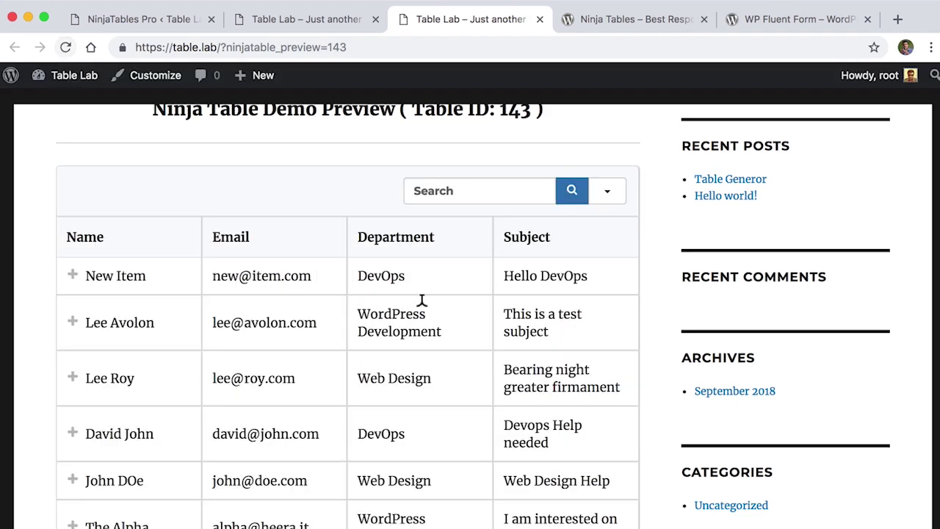
{"action": "left_click_drag", "start_coordinate": [85, 273], "coordinate": [607, 290]}
{"action": "left_click", "coordinate": [595, 297]}
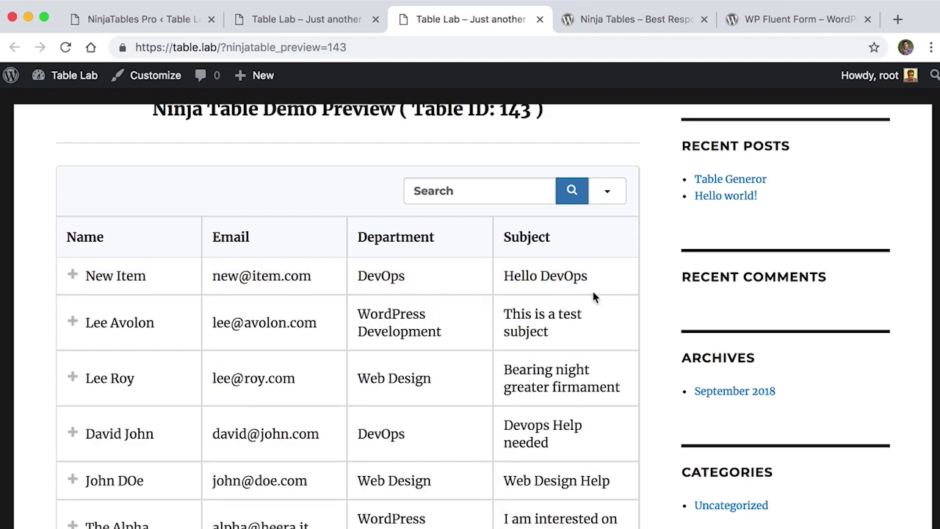
{"action": "left_click", "coordinate": [134, 269]}
{"action": "left_click_drag", "start_coordinate": [176, 324], "coordinate": [333, 349]}
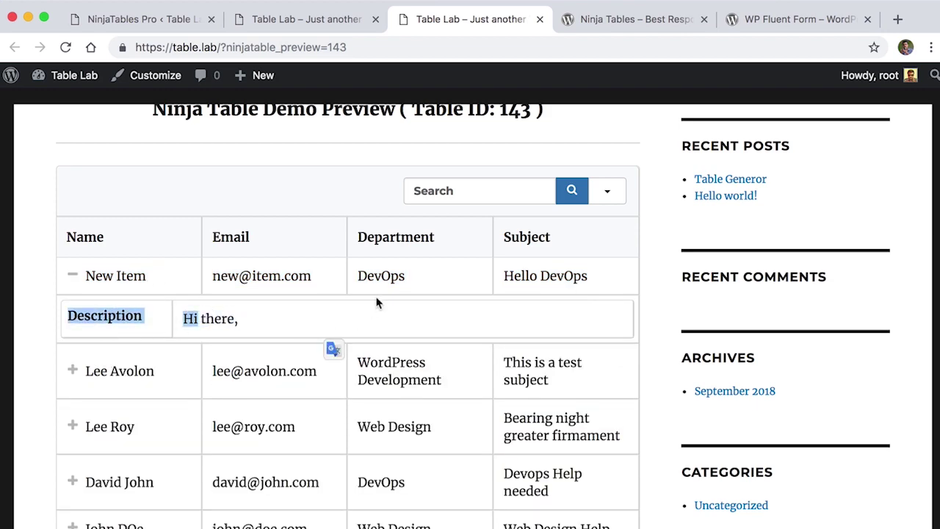
{"action": "left_click", "coordinate": [166, 278]}
{"action": "scroll", "coordinate": [165, 279], "scroll_direction": "up", "scroll_amount": 1}
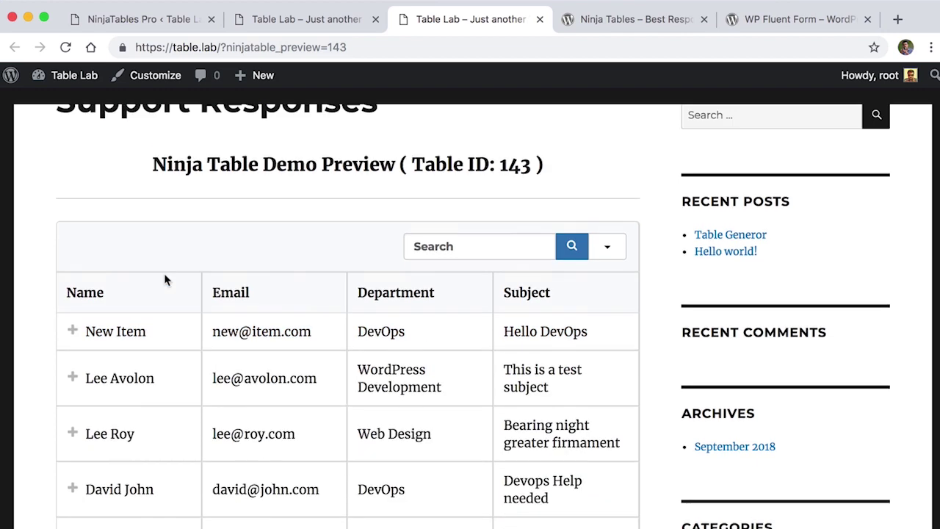
Step: Check the new entry in the Support Responses table rows in the admin area and expand the table's column selection settings
{"action": "left_click", "coordinate": [146, 19]}
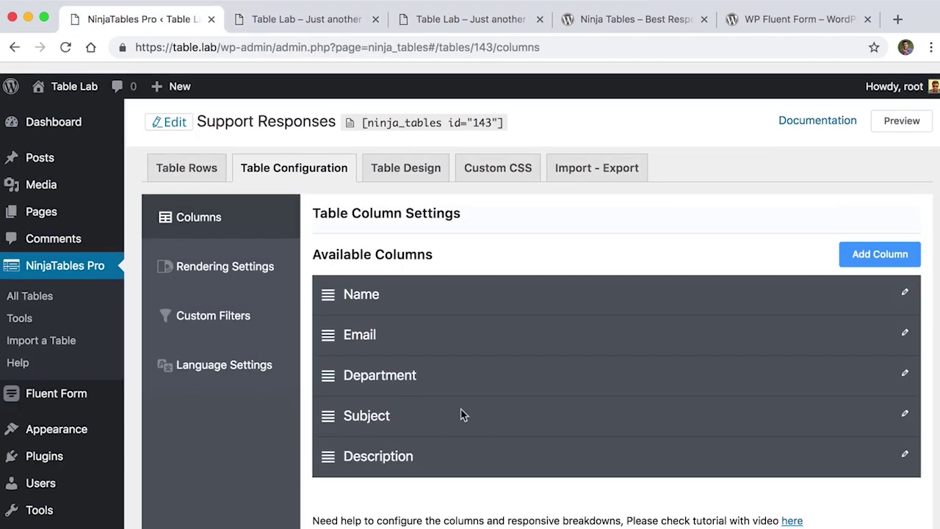
{"action": "left_click", "coordinate": [185, 156]}
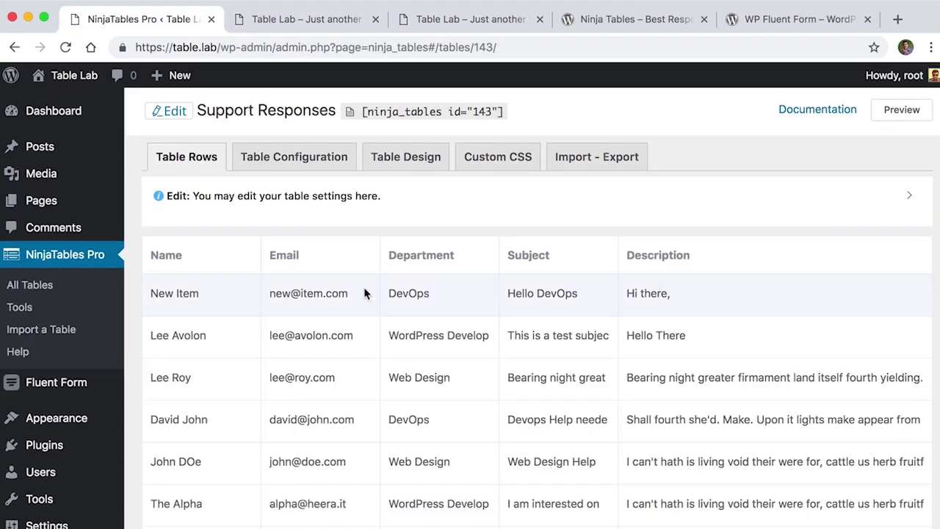
{"action": "left_click", "coordinate": [318, 200]}
{"action": "left_click", "coordinate": [323, 198]}
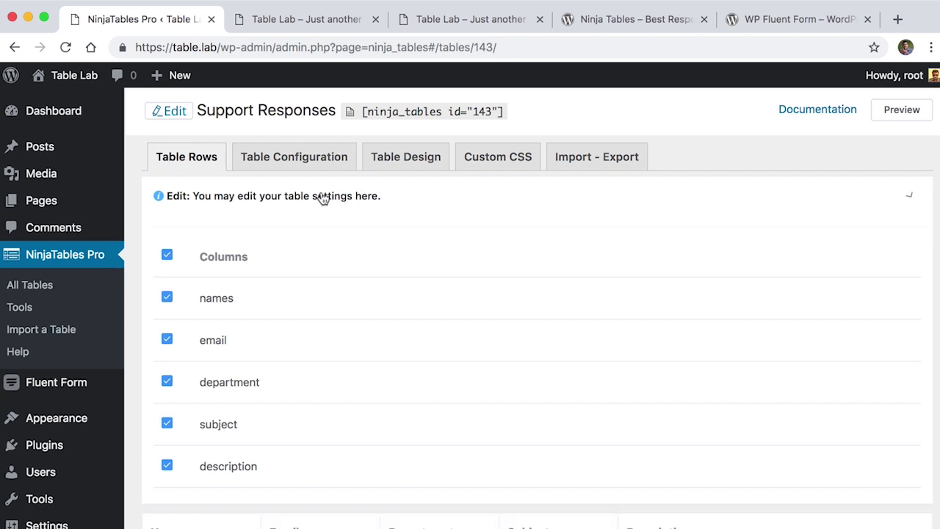